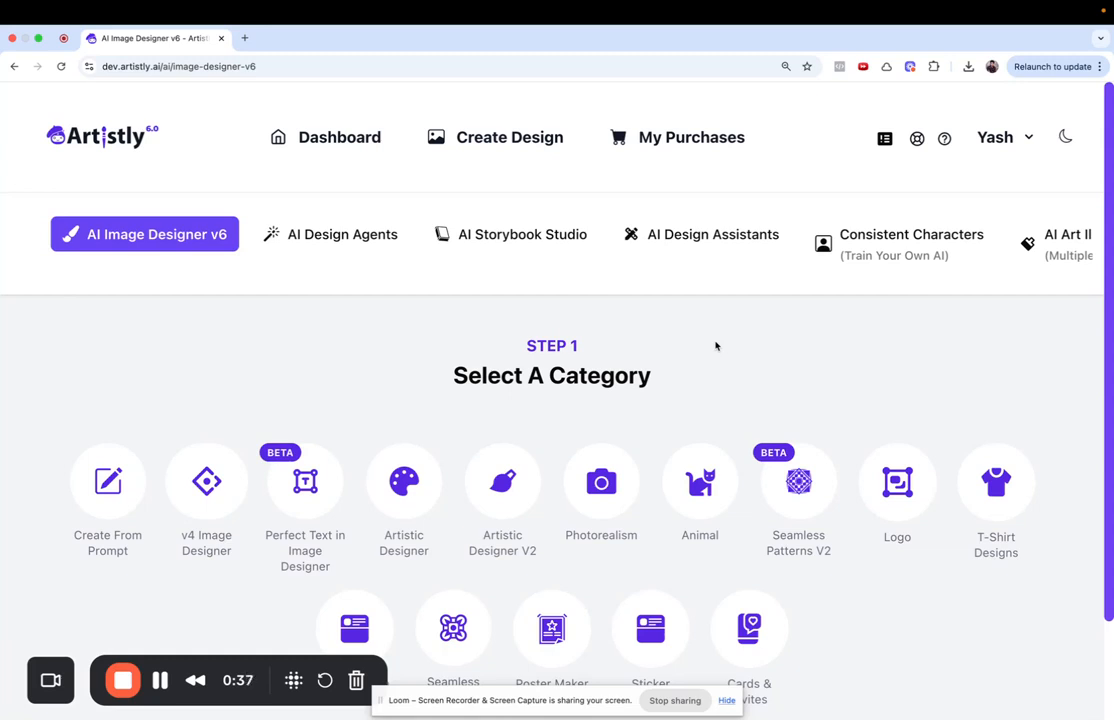
- Open the Pet Portraits category under AI Design Agents to reach the Step 2 form
click(346, 236)
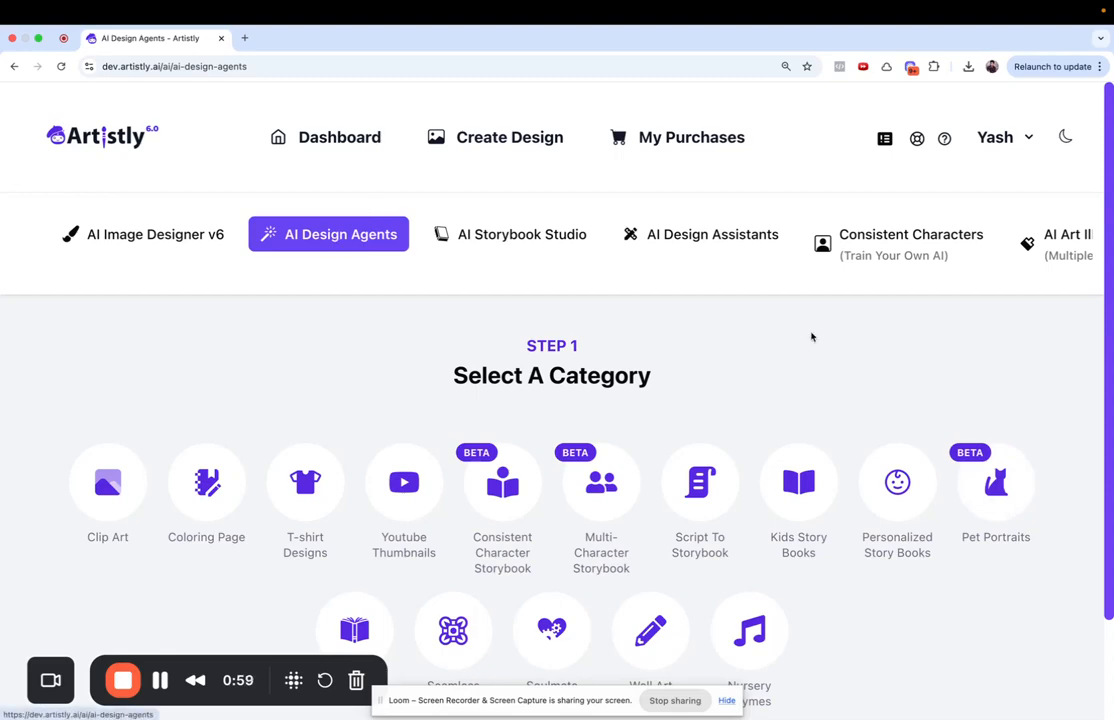
click(985, 490)
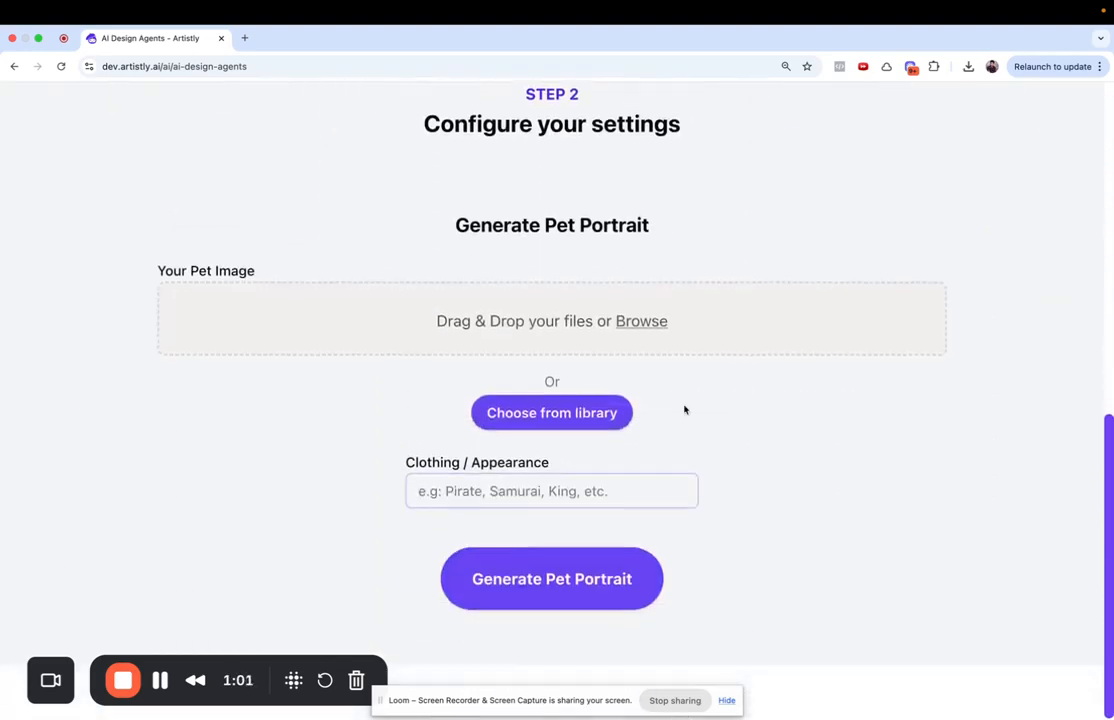
- Open the media library, filter it to Uploaded images and load more
click(573, 410)
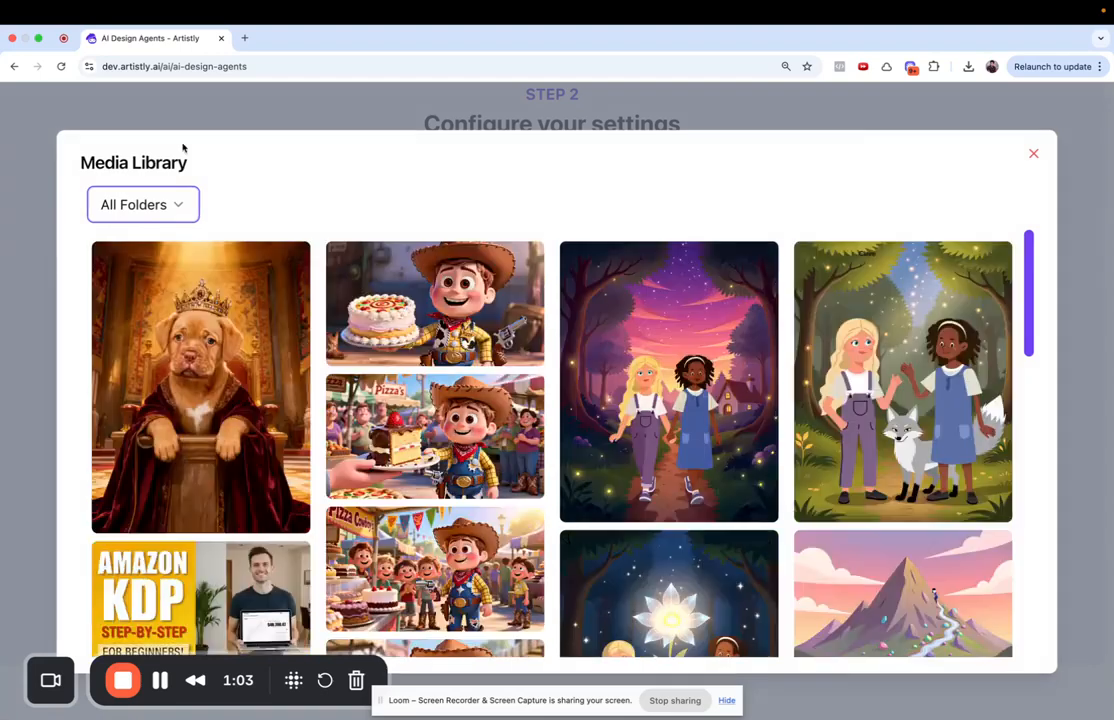
click(143, 204)
click(130, 341)
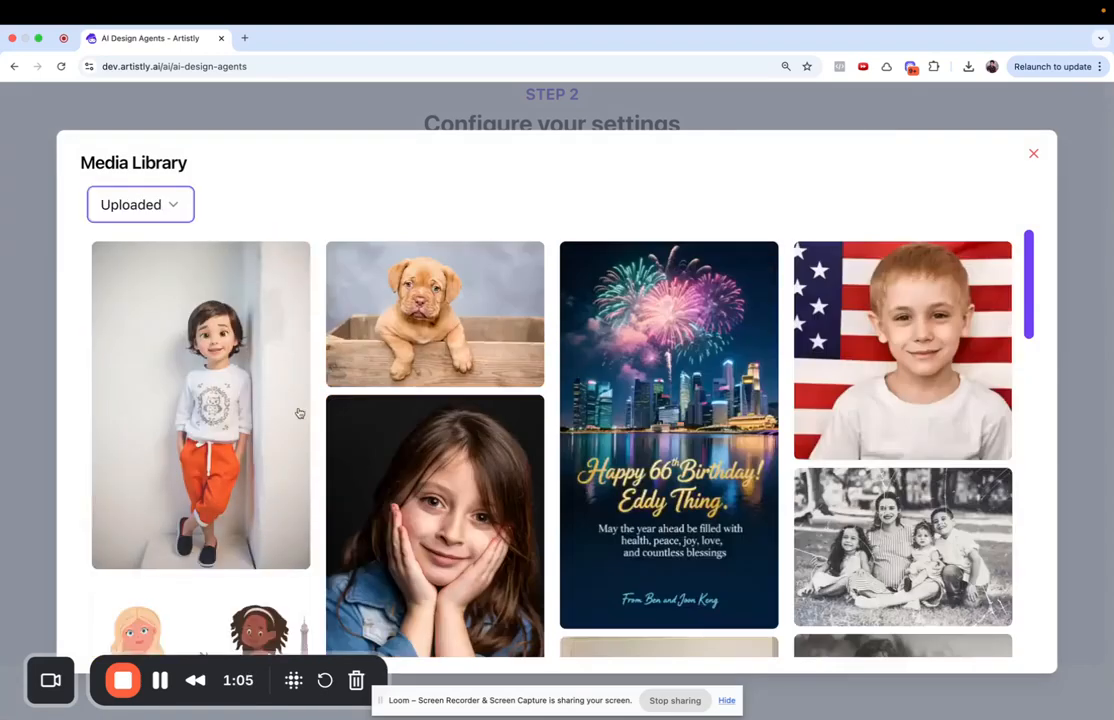
scroll(371, 447, down, 15)
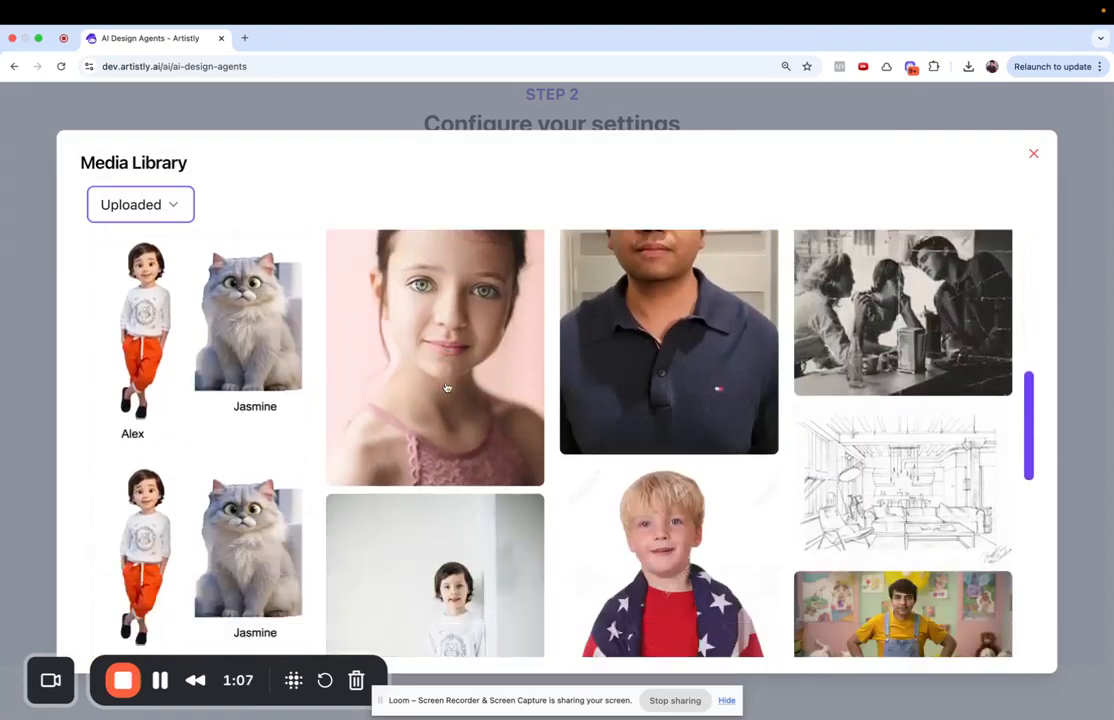
scroll(446, 387, down, 5)
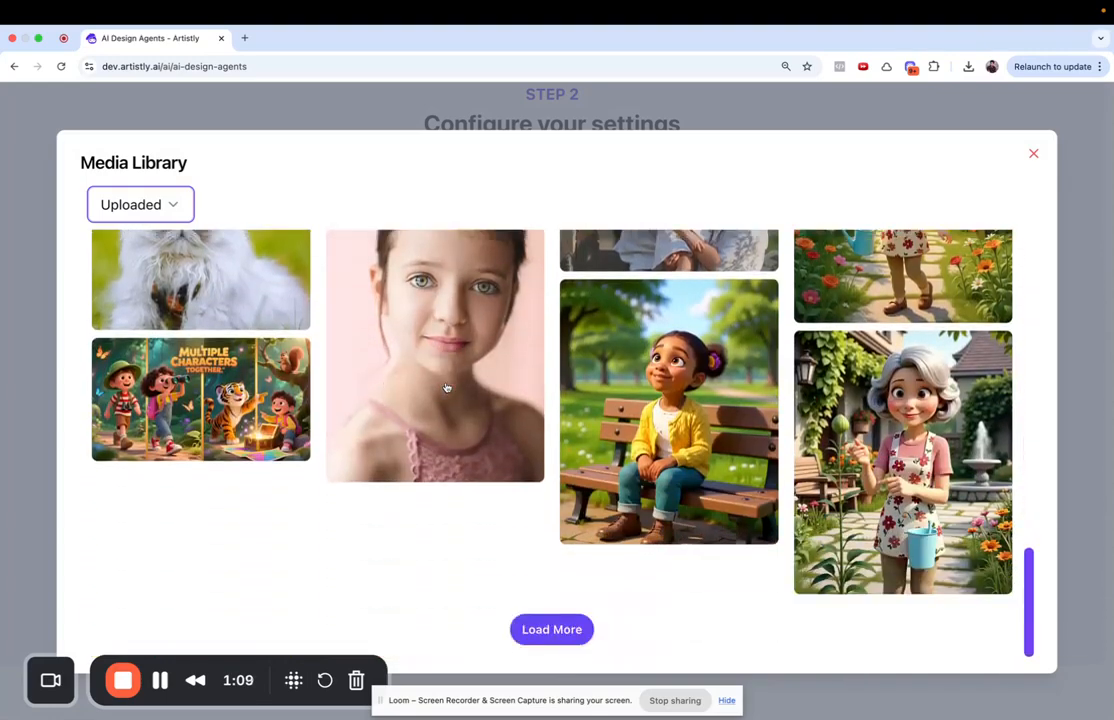
click(551, 629)
- Pick the white chihuahua photo as the pet image
scroll(465, 581, down, 6)
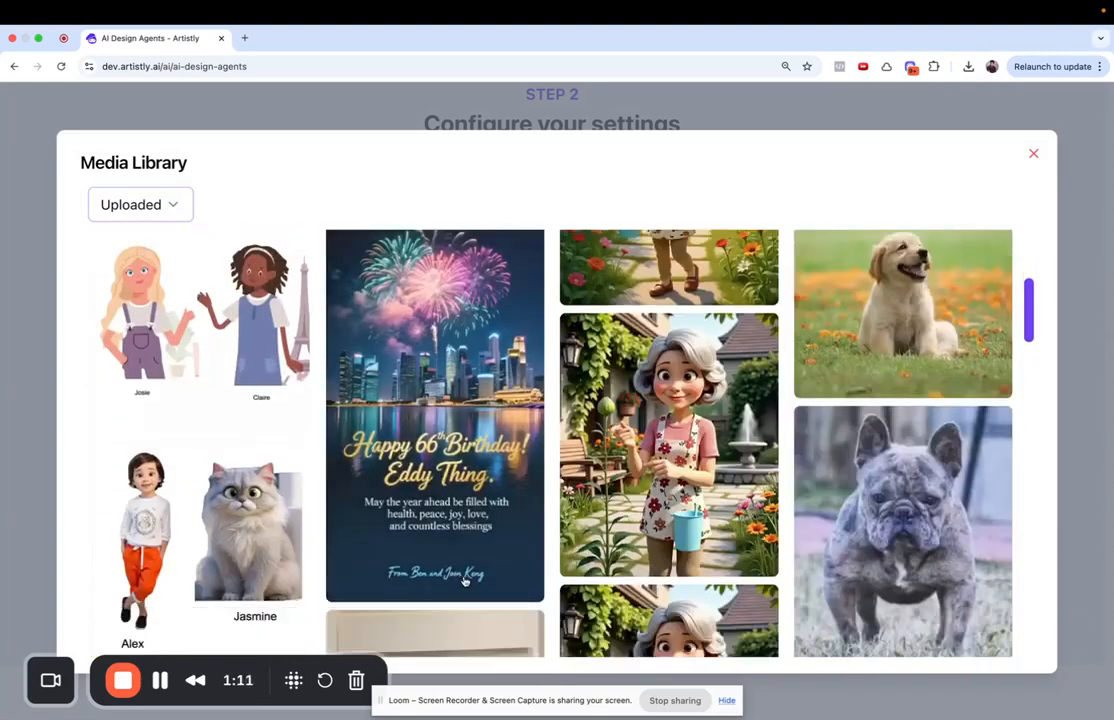
scroll(465, 581, down, 4)
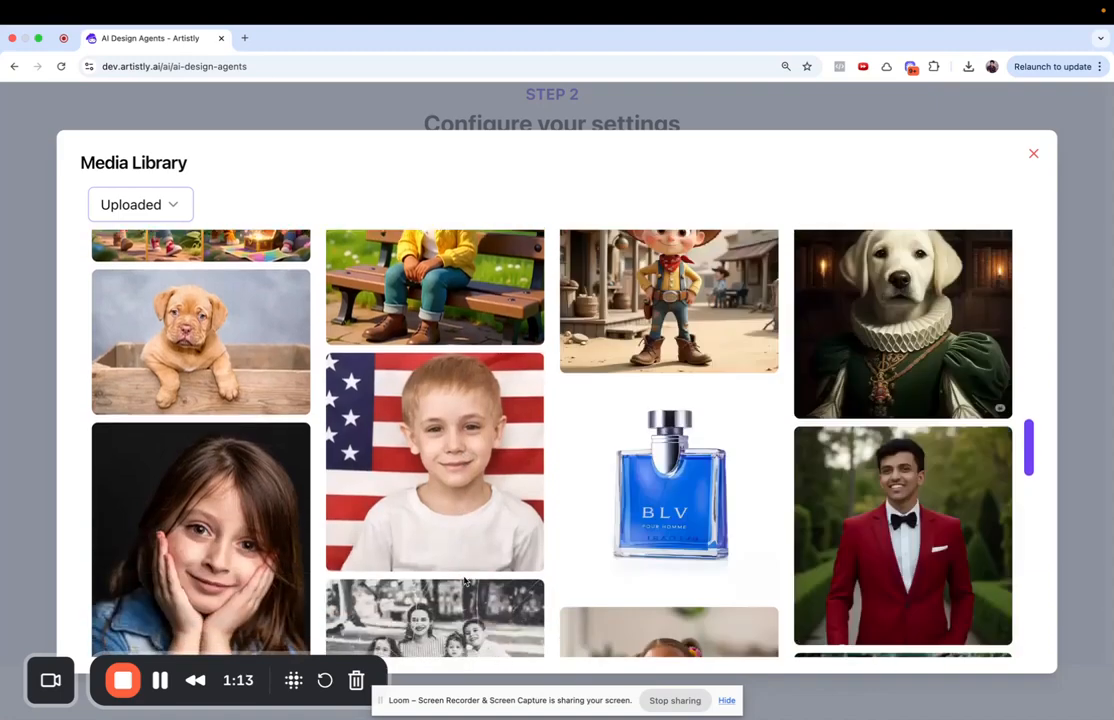
scroll(782, 555, up, 10)
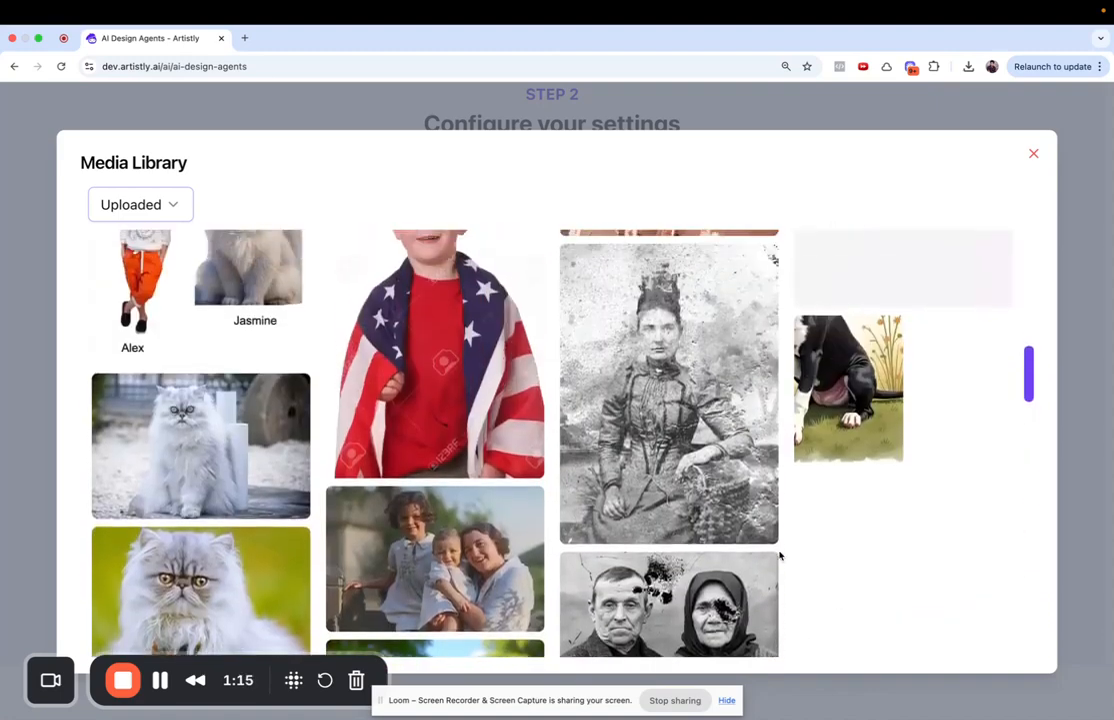
scroll(779, 555, up, 2)
scroll(779, 555, down, 10)
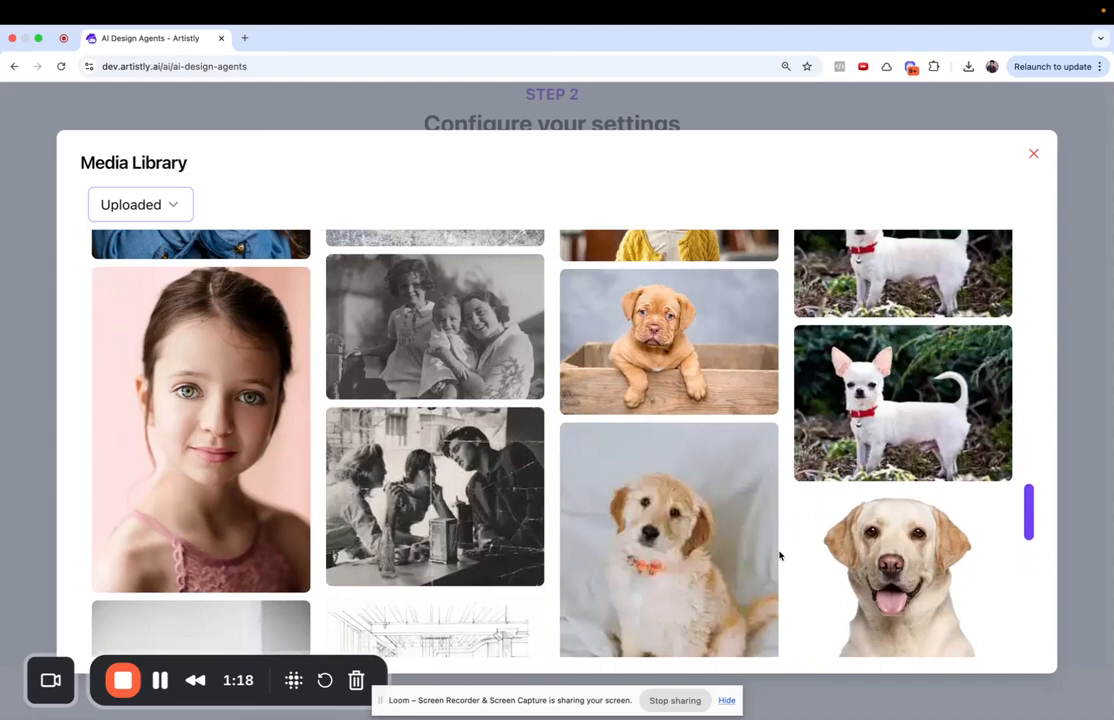
scroll(781, 545, up, 2)
click(858, 467)
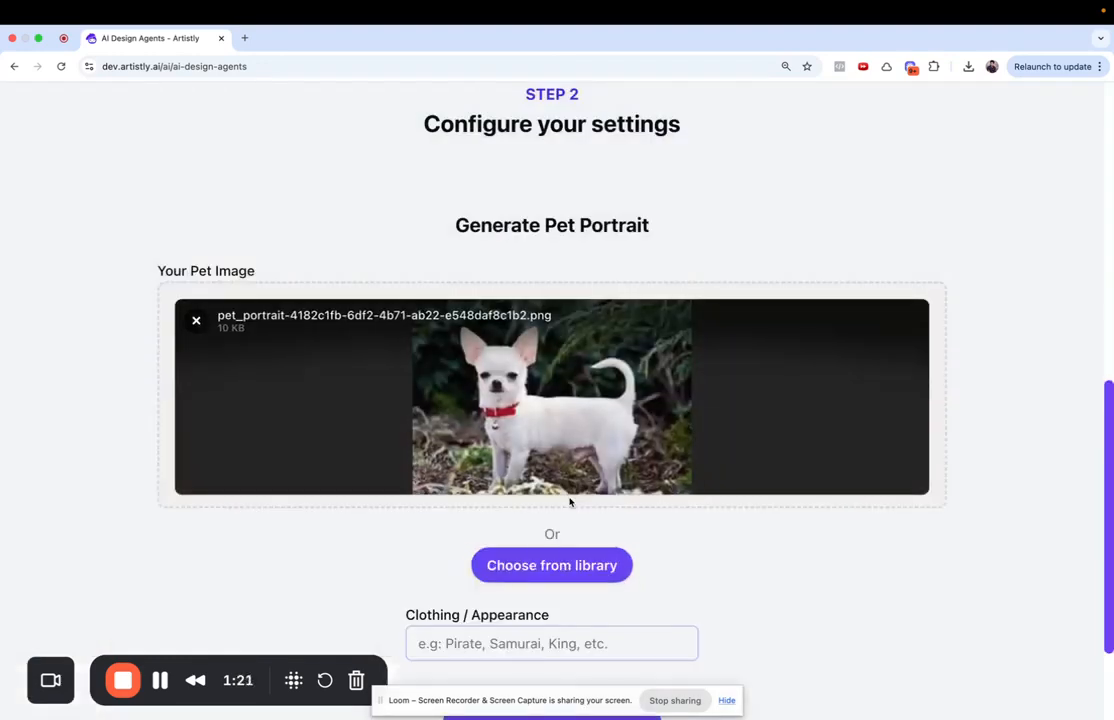
- Set Clothing / Appearance to 'pirate' and generate the chihuahua portrait
click(521, 642)
text(pirate)
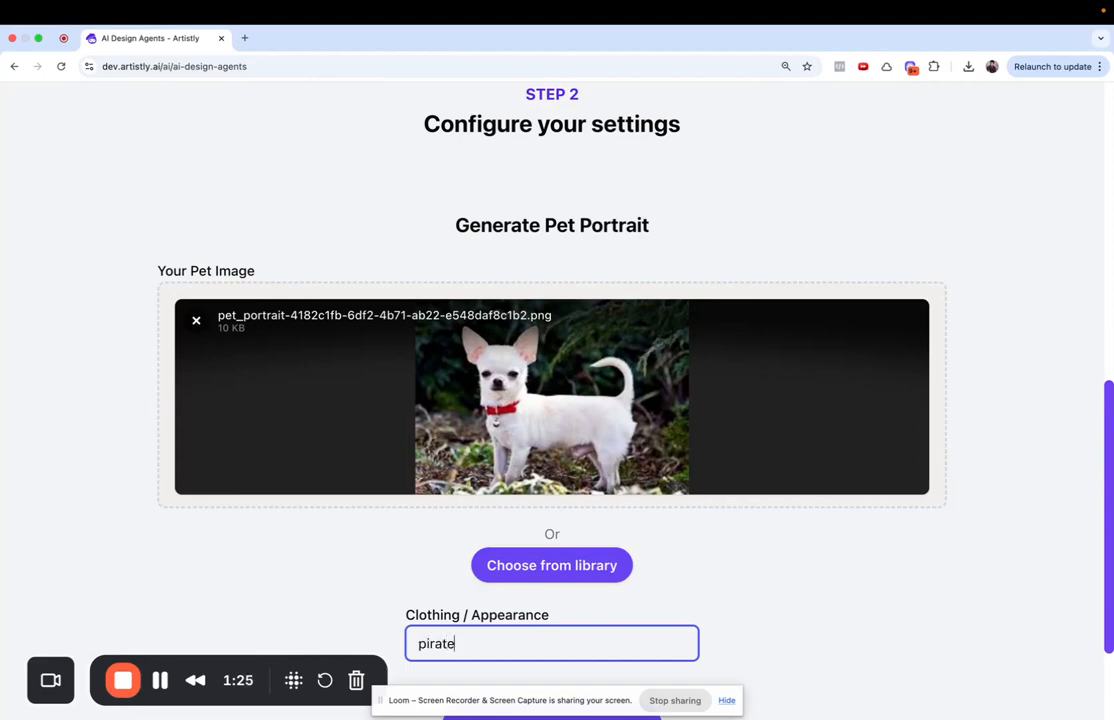
scroll(569, 517, down, 3)
click(542, 589)
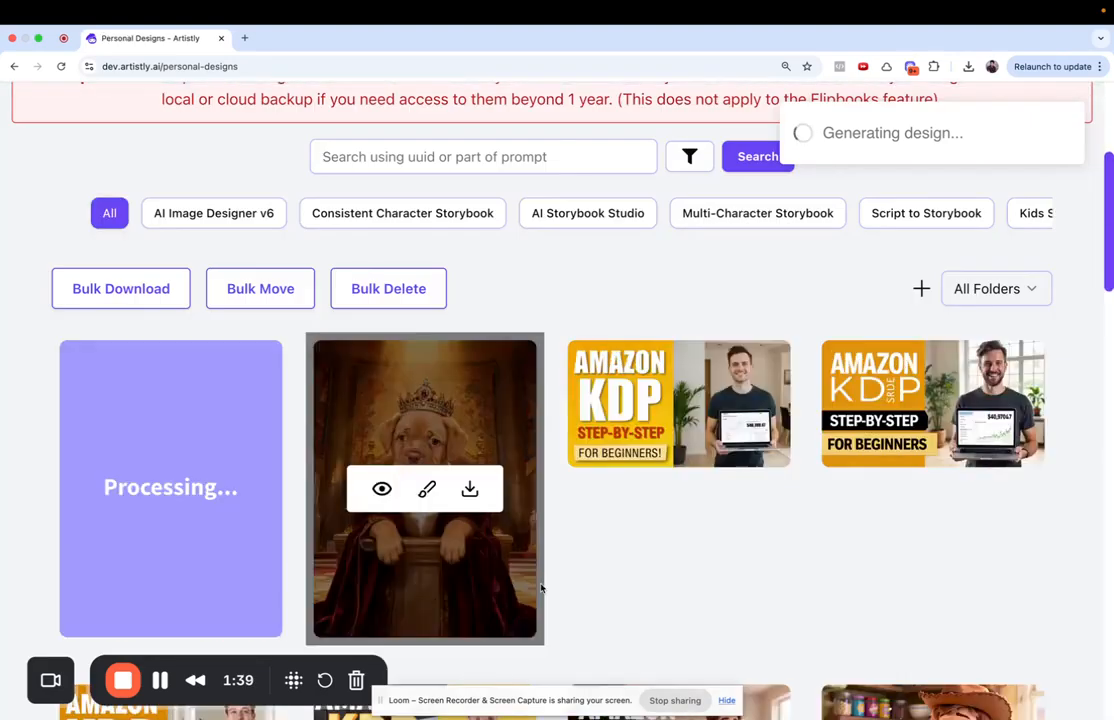
- Open the crowned puppy portrait full-size in a new tab and view it
click(333, 430)
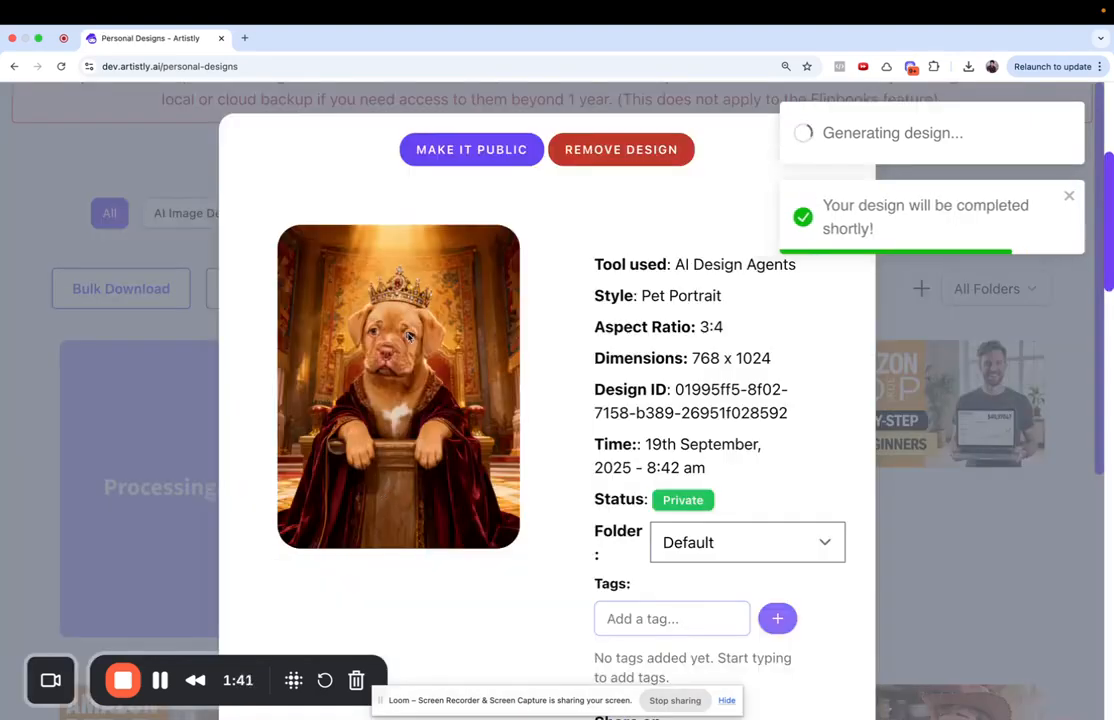
right_click(411, 341)
click(418, 341)
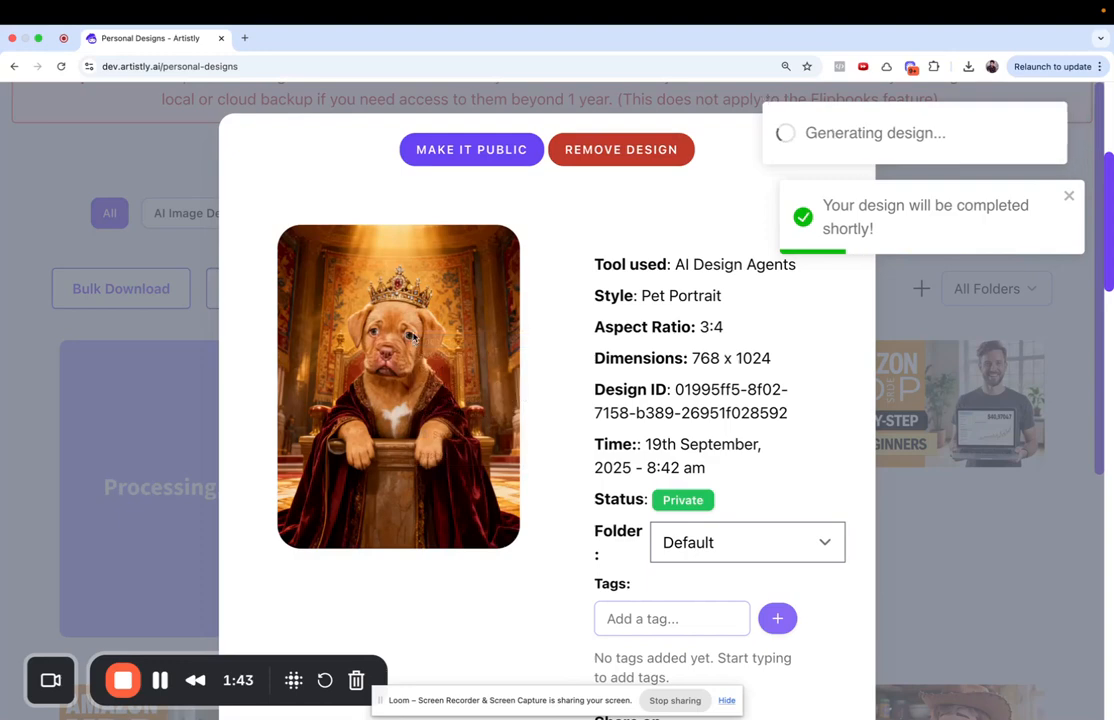
click(284, 40)
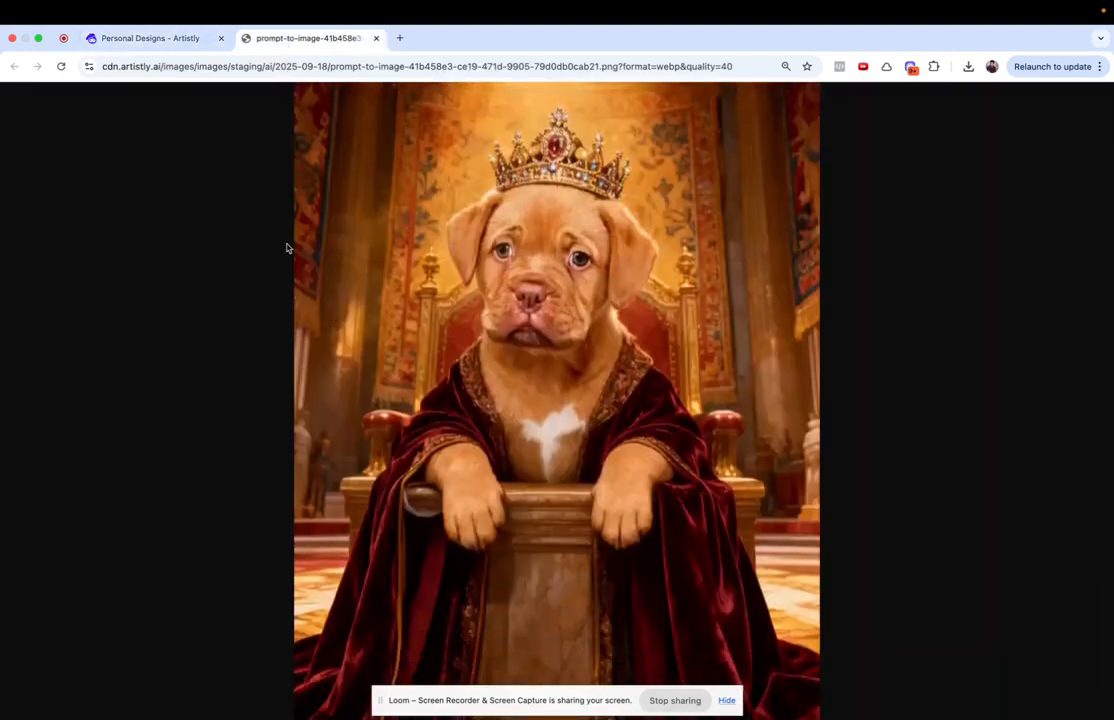
- Return to Personal Designs, close the details, and go back to AI Design Agents
click(149, 39)
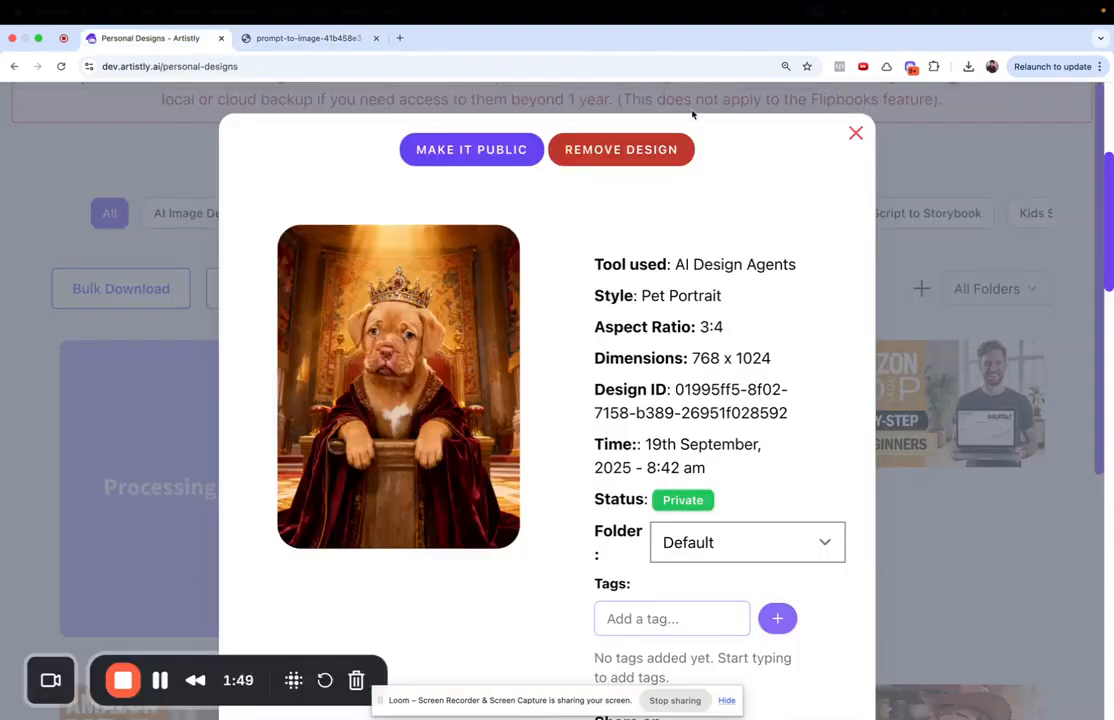
click(855, 133)
scroll(329, 360, up, 5)
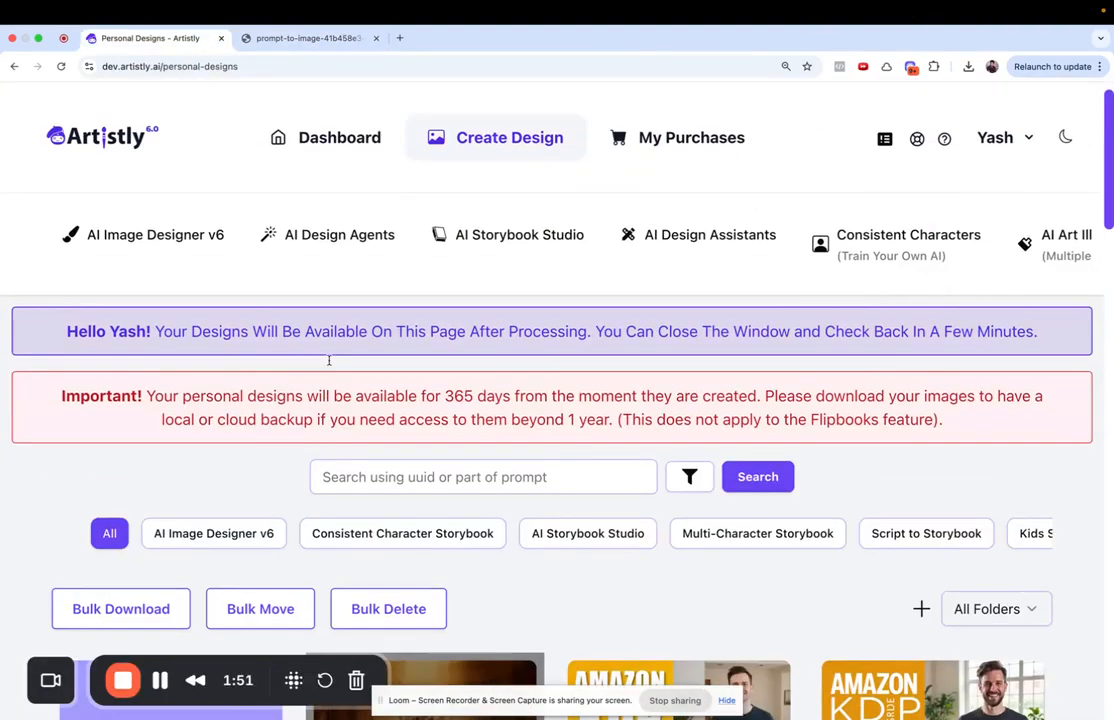
click(368, 238)
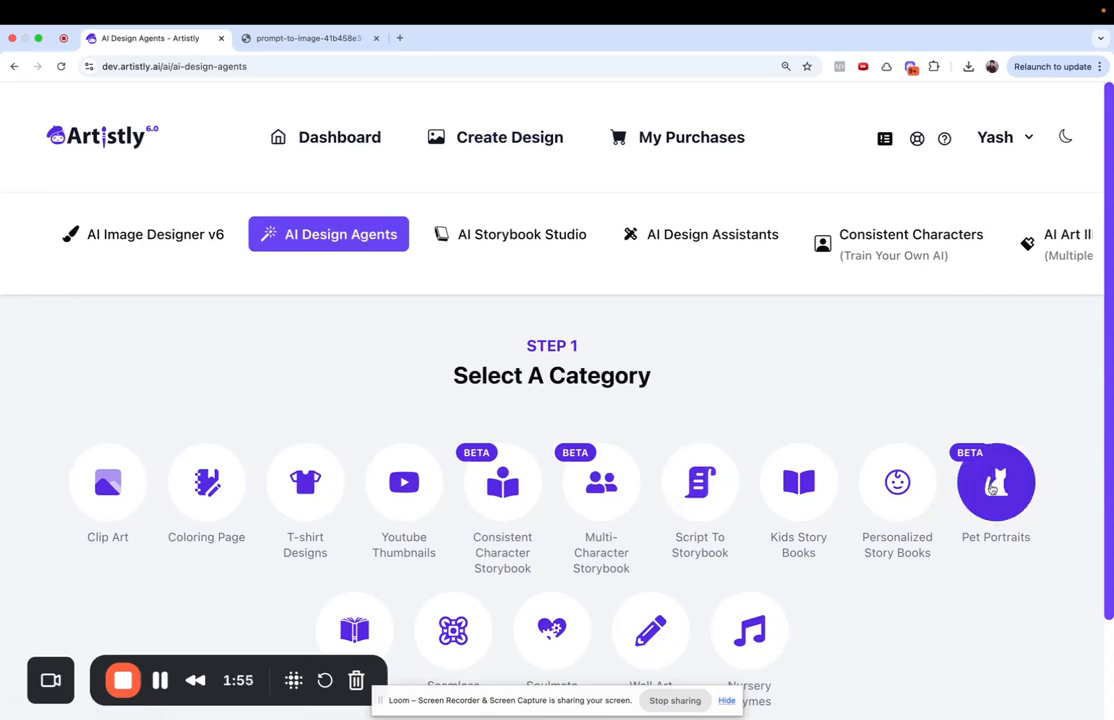
- In Pet Portraits, choose the fluffy white Persian cat from the Uploaded library images
click(993, 488)
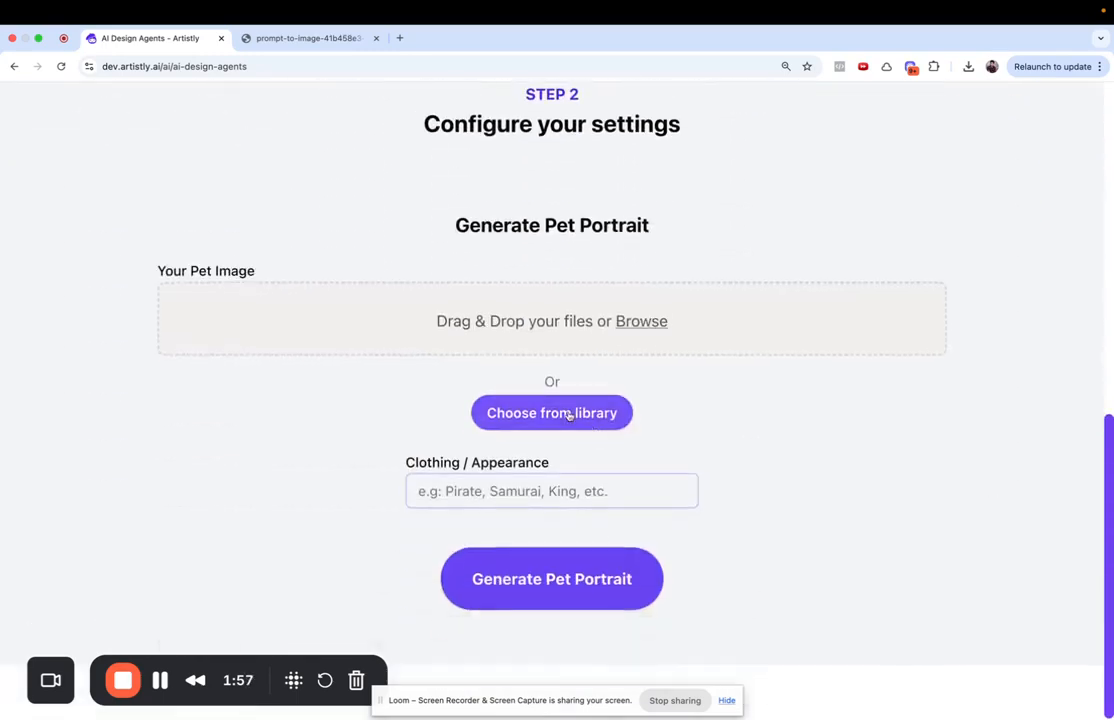
click(569, 415)
click(172, 216)
click(157, 337)
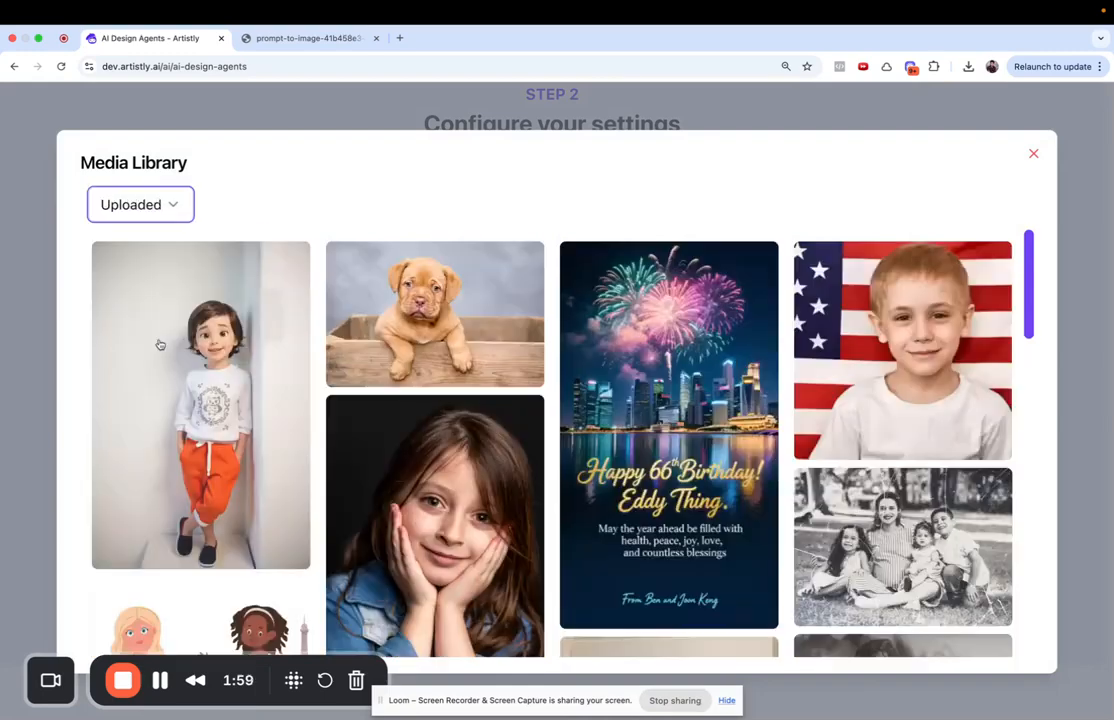
scroll(399, 499, down, 10)
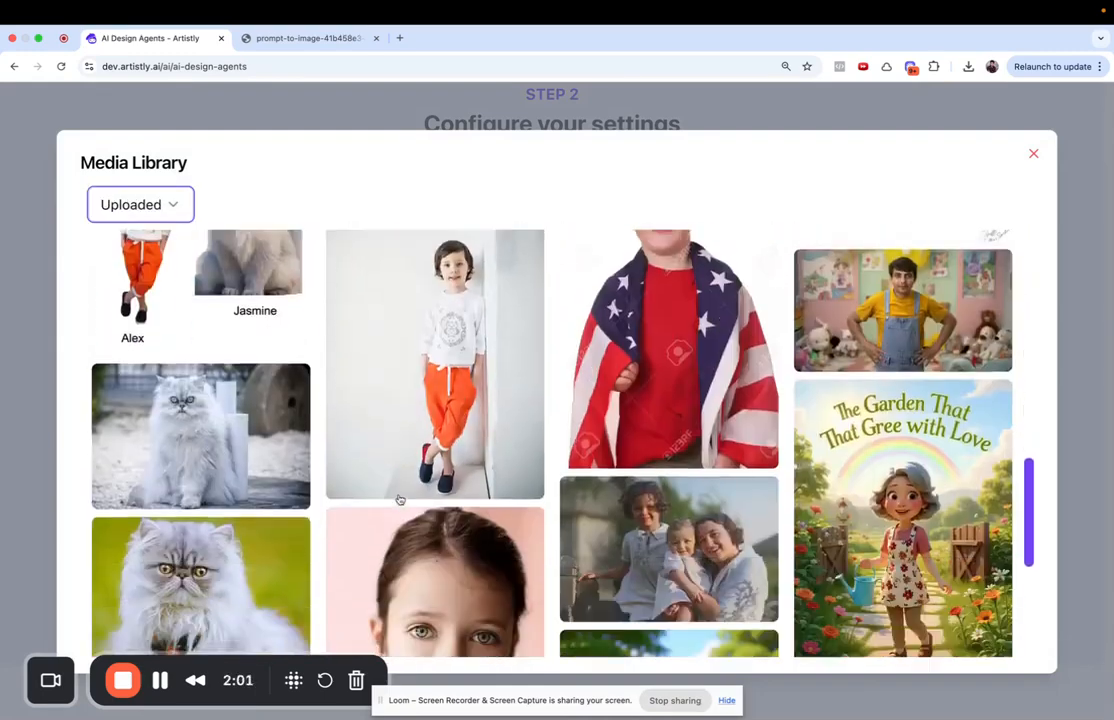
scroll(399, 499, down, 3)
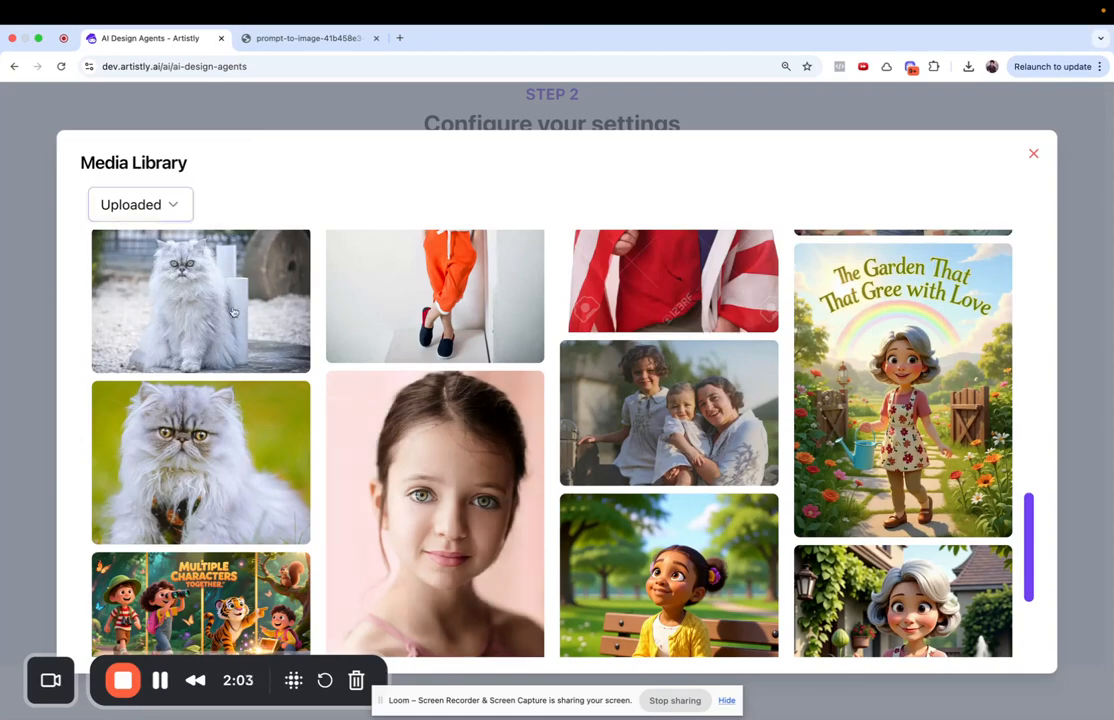
click(399, 499)
- Set Clothing / Appearance to 'warrior' and generate the cat portrait
scroll(448, 382, down, 3)
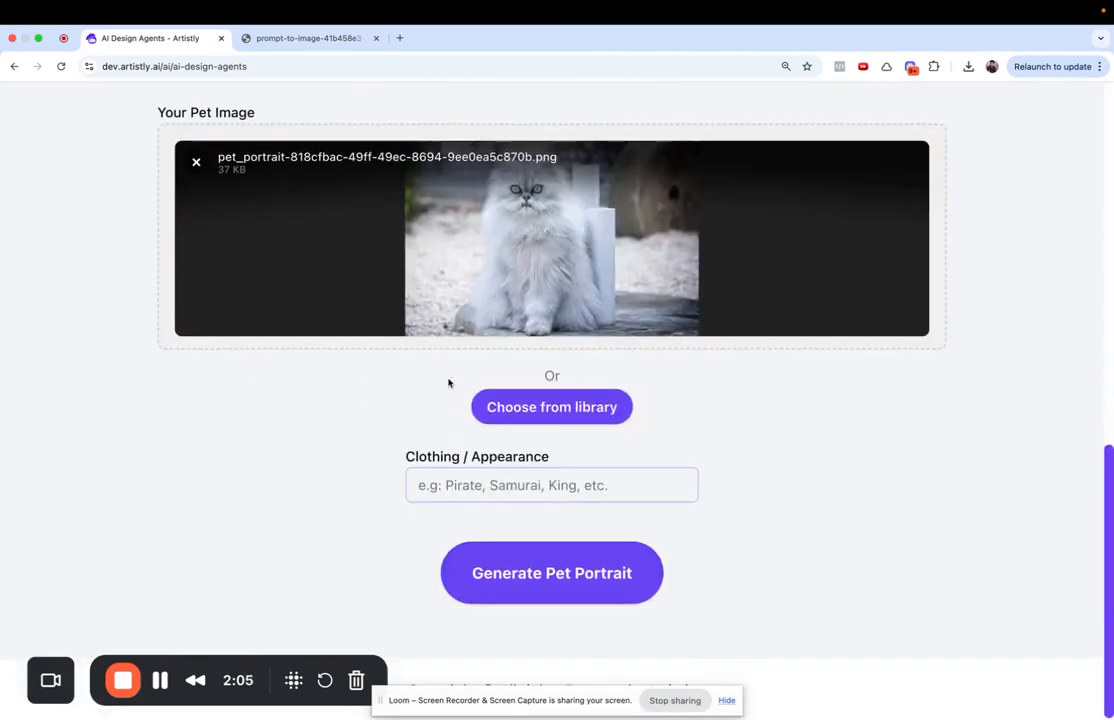
click(493, 485)
text(warr)
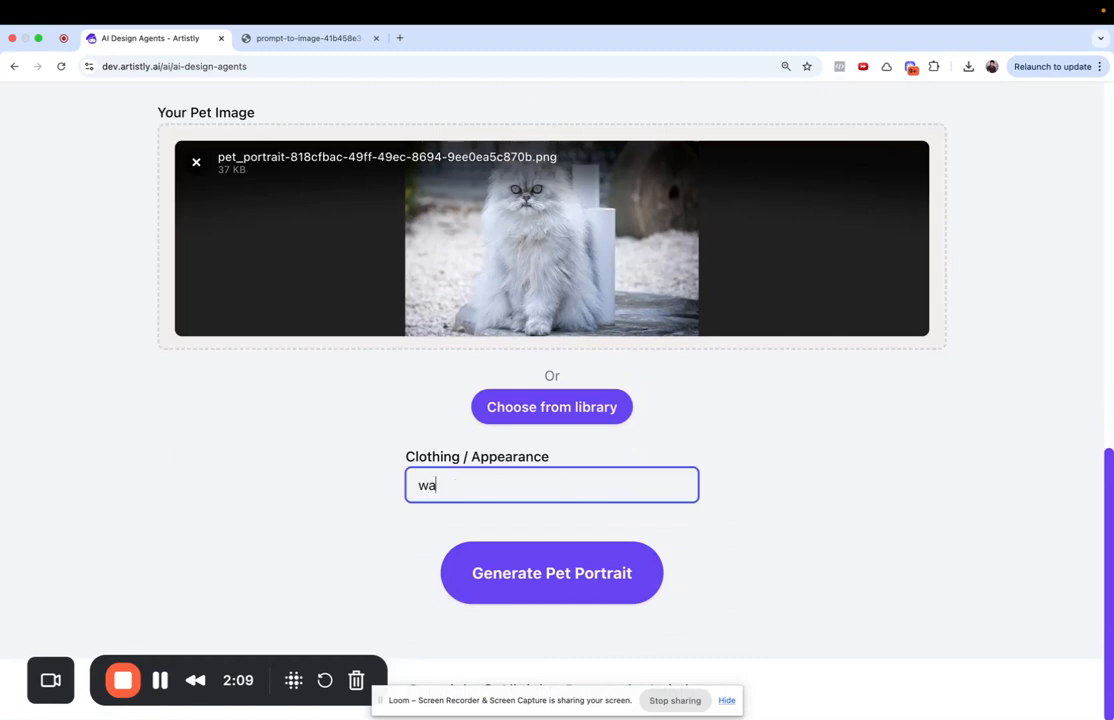
text(ior)
click(537, 570)
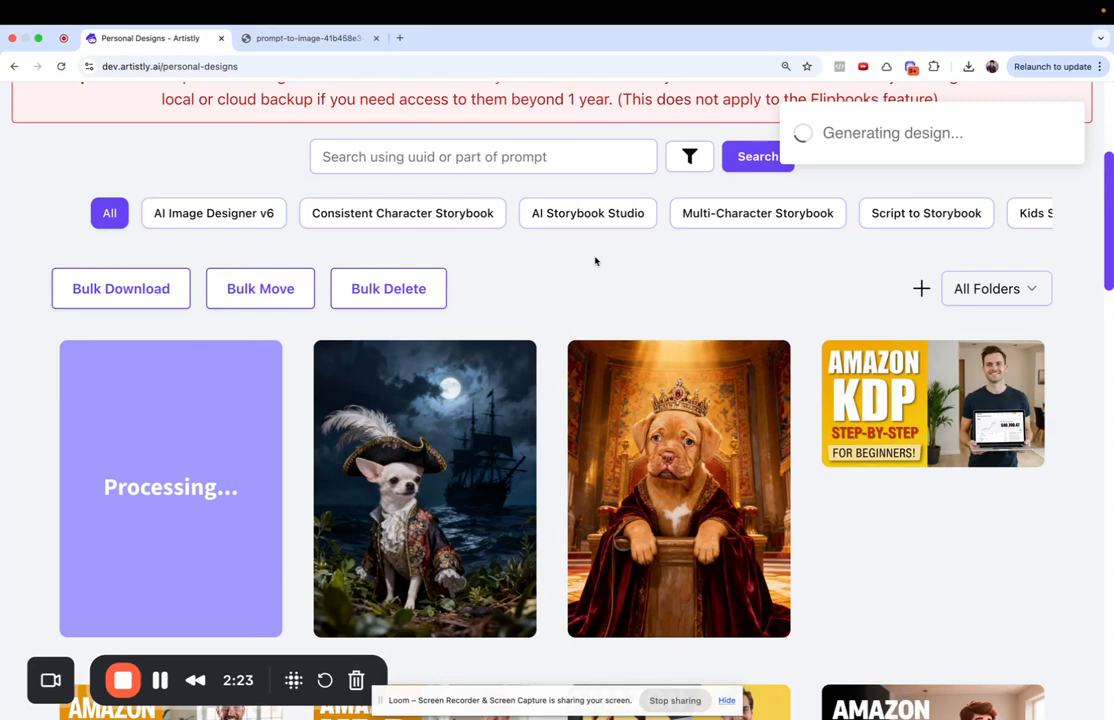
- Open the pirate chihuahua portrait full-size in a new tab and view it
click(381, 487)
right_click(403, 341)
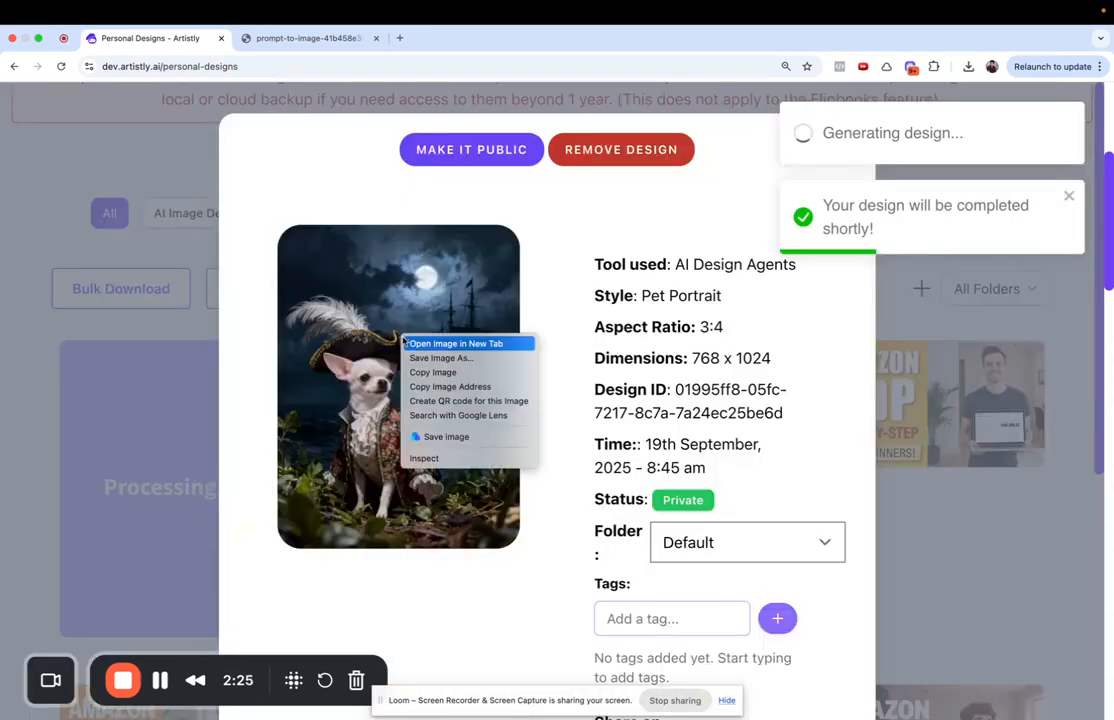
click(418, 343)
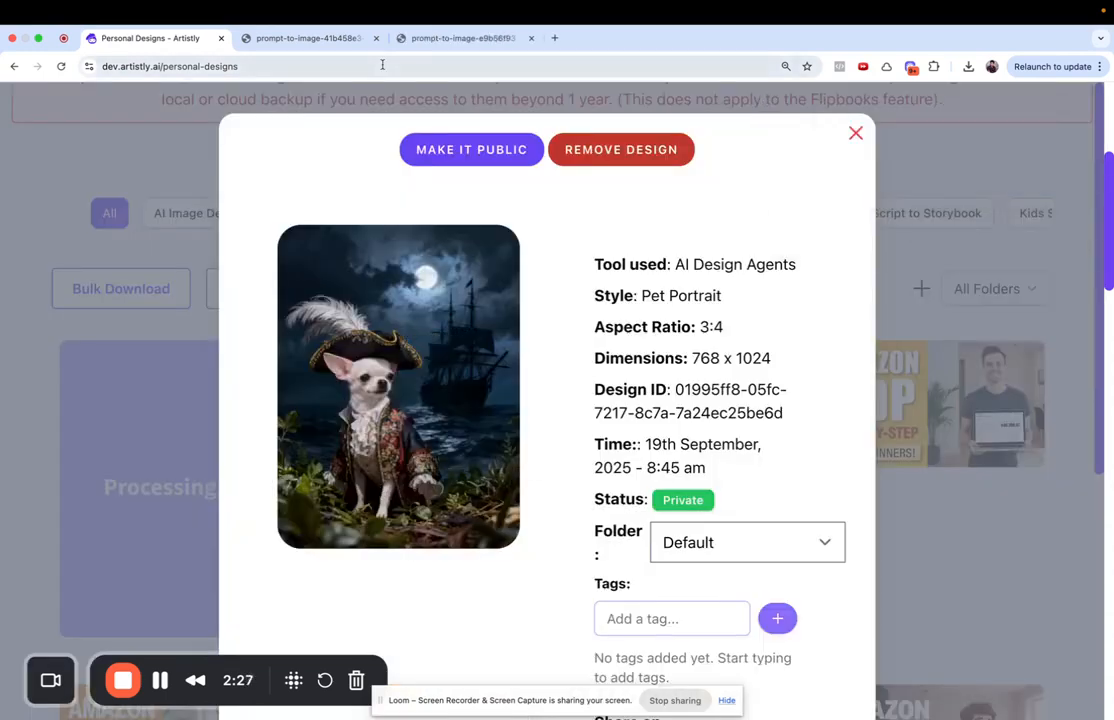
click(360, 39)
- Close the crowned puppy image tab and return to the Personal Designs gallery
click(376, 38)
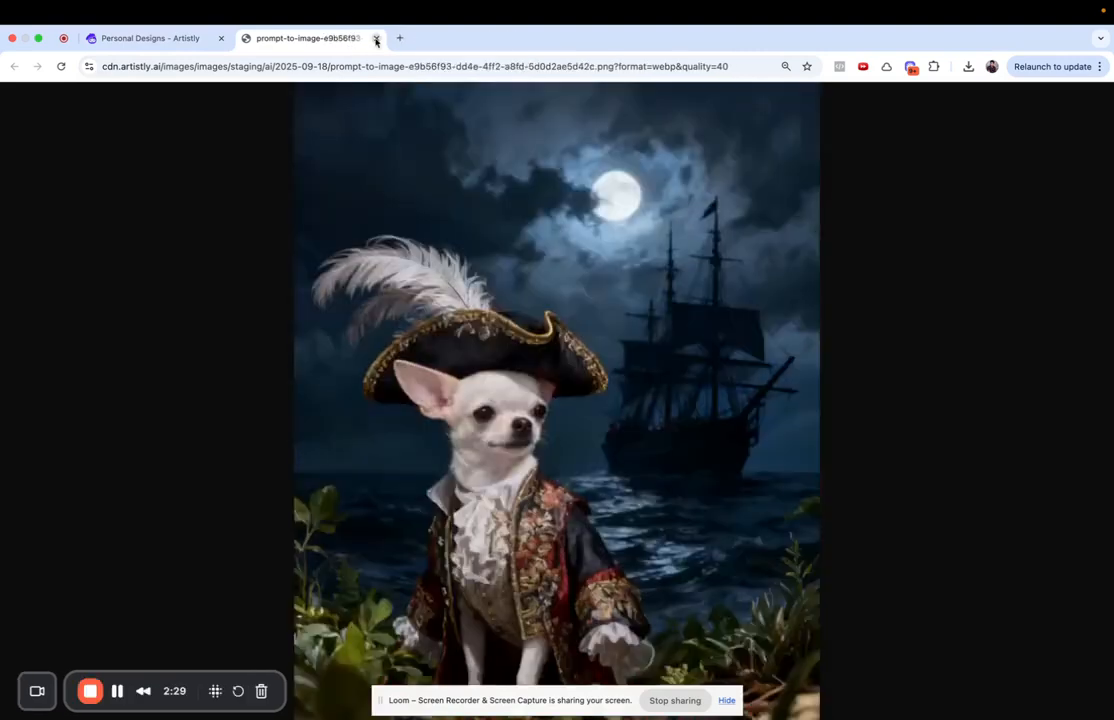
scroll(366, 336, down, 2)
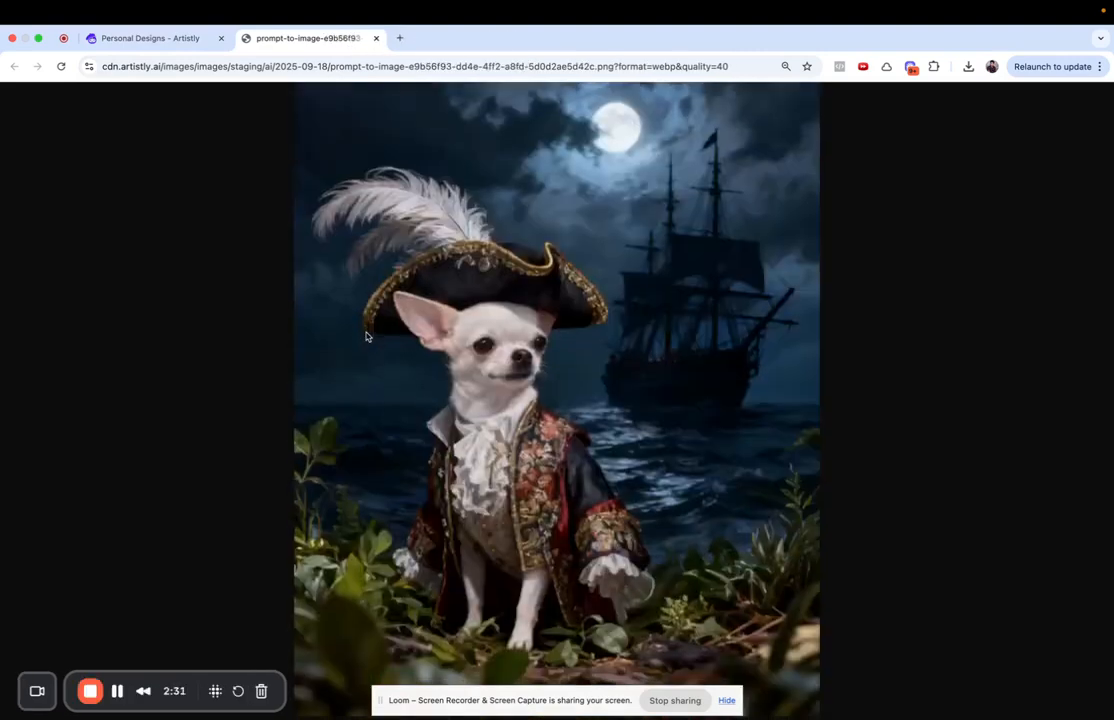
click(140, 40)
click(854, 133)
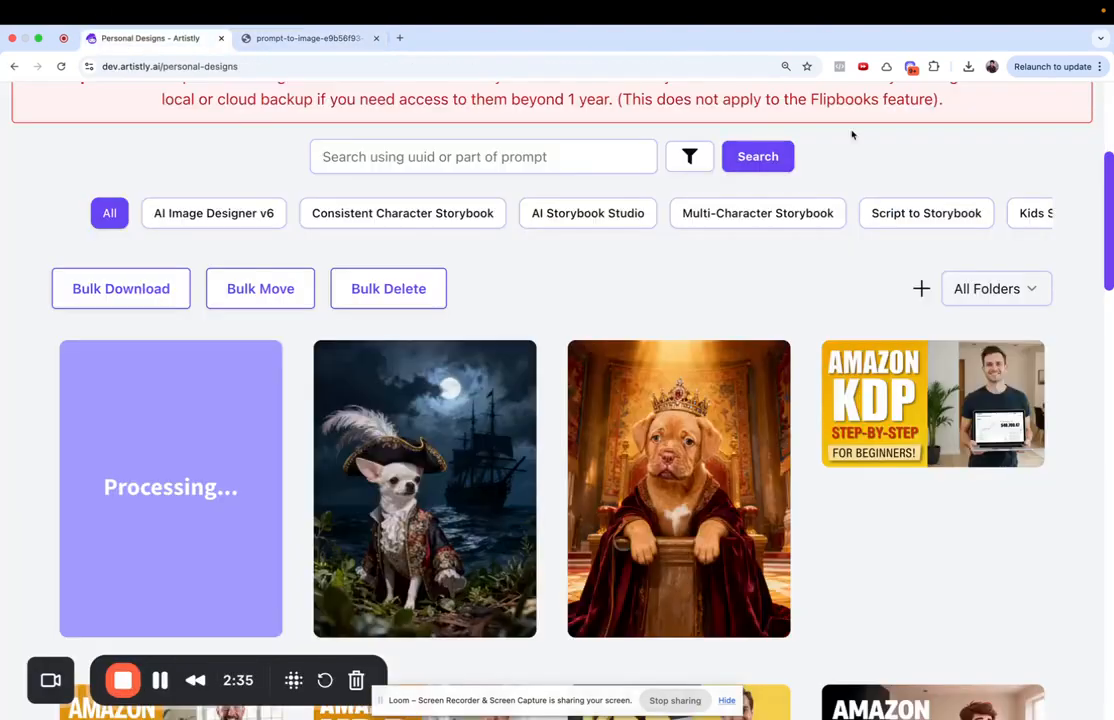
mouse_move(640, 338)
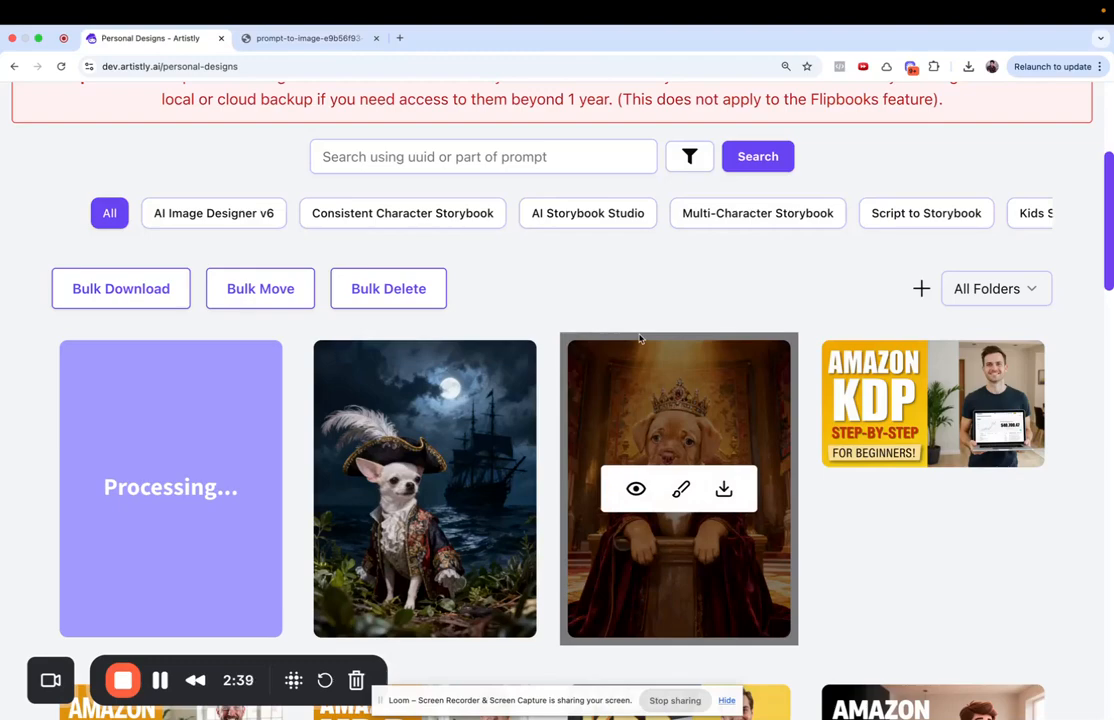
scroll(595, 285, up, 1)
scroll(240, 540, down, 2)
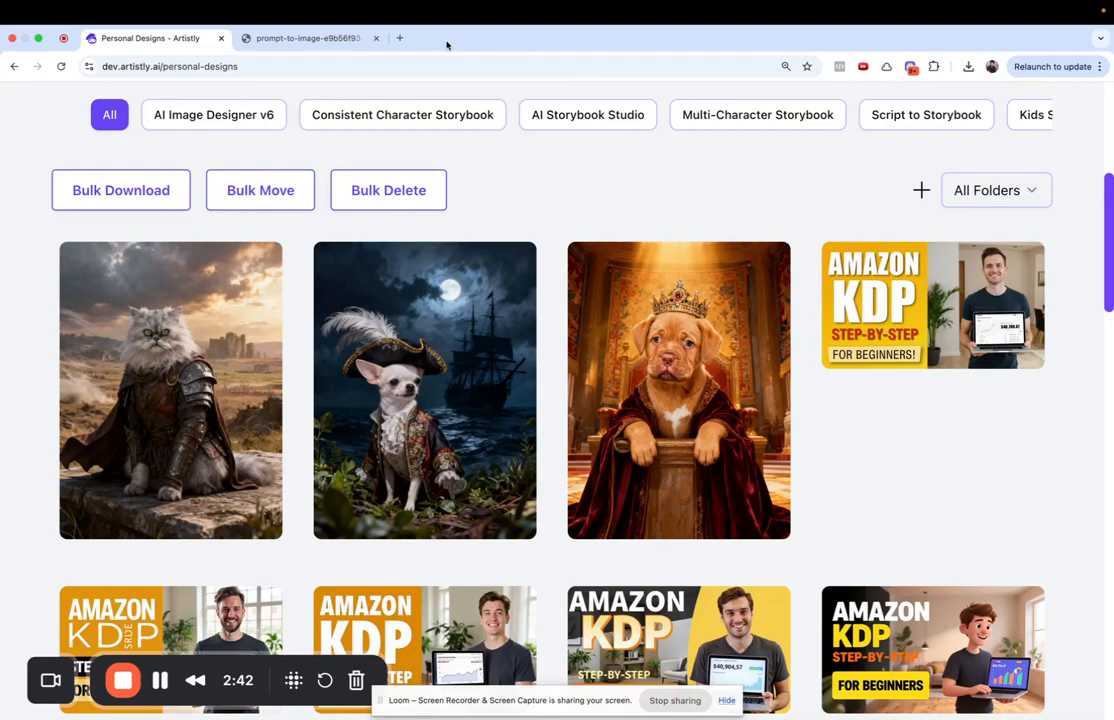
- Open the armored cat's details and close the pirate chihuahua image tab
click(122, 391)
right_click(339, 322)
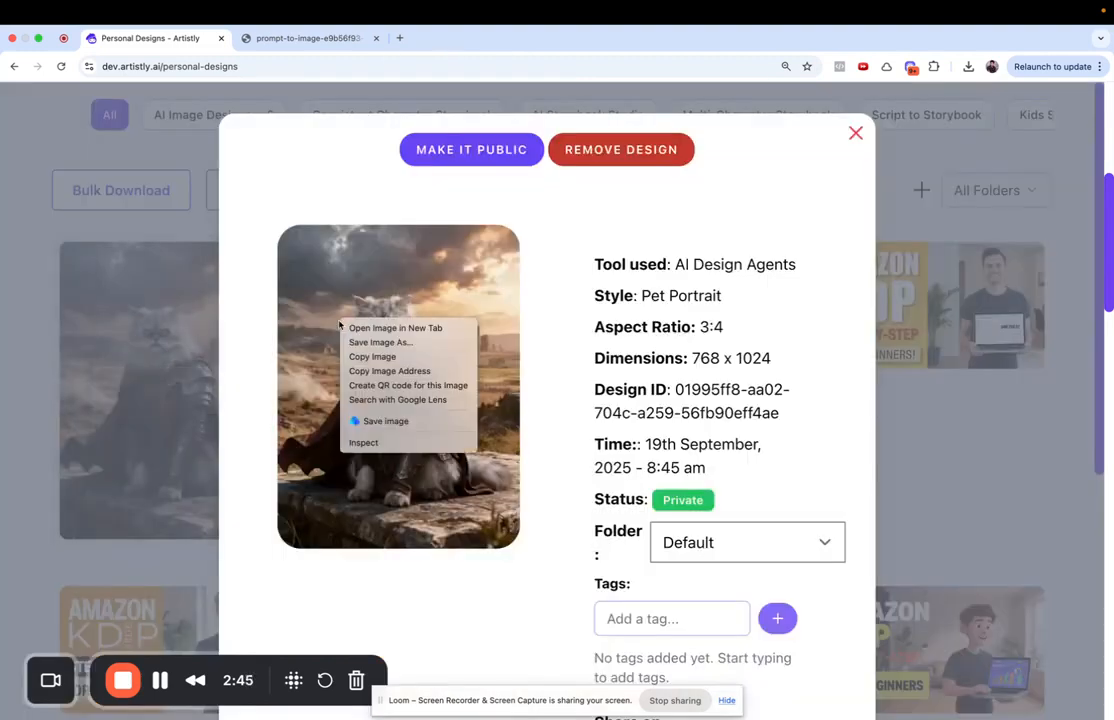
key(Escape)
click(348, 40)
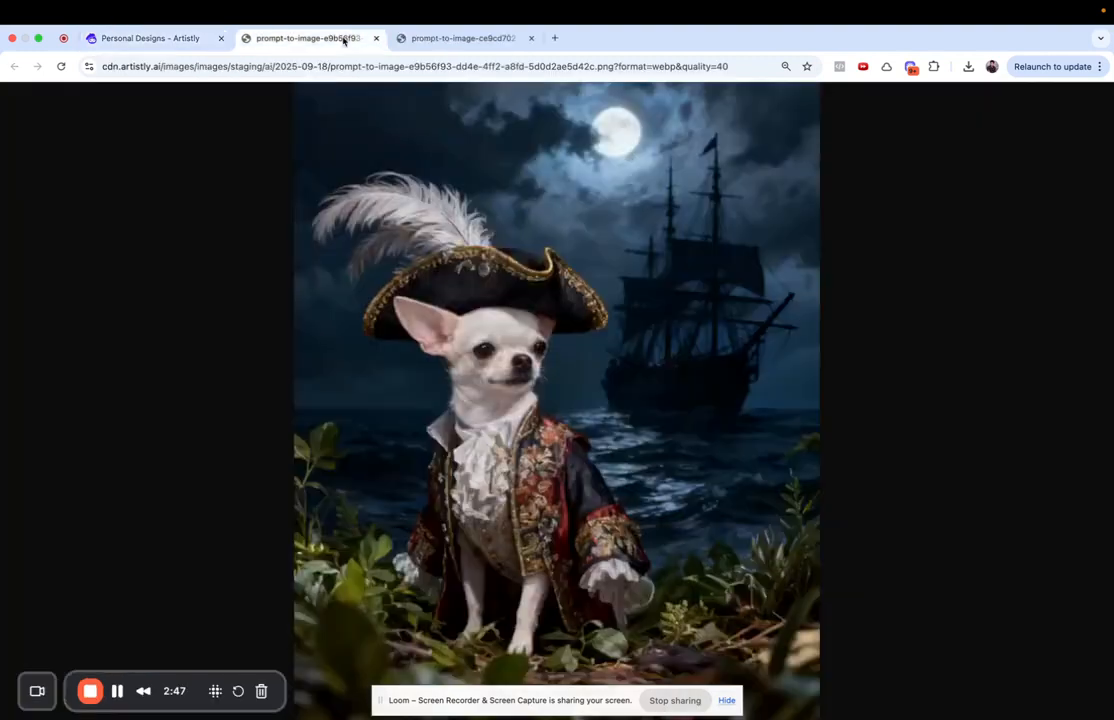
click(376, 38)
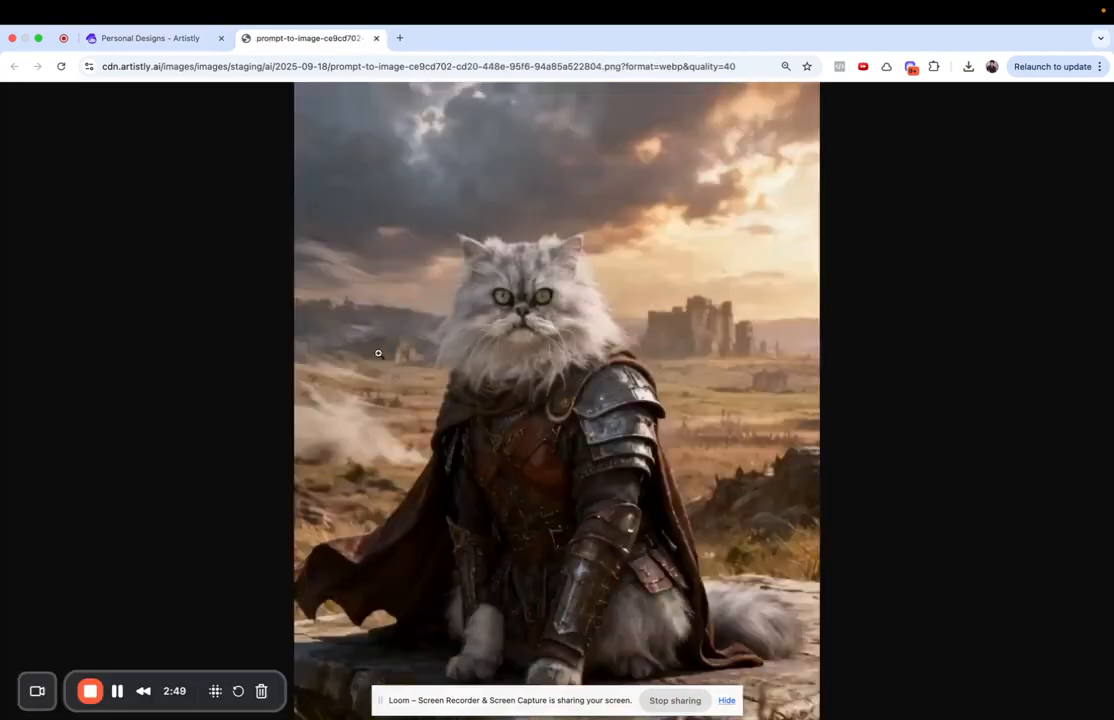
- Close the cat image tab and details, returning to the top of Personal Designs
scroll(200, 126, down, 2)
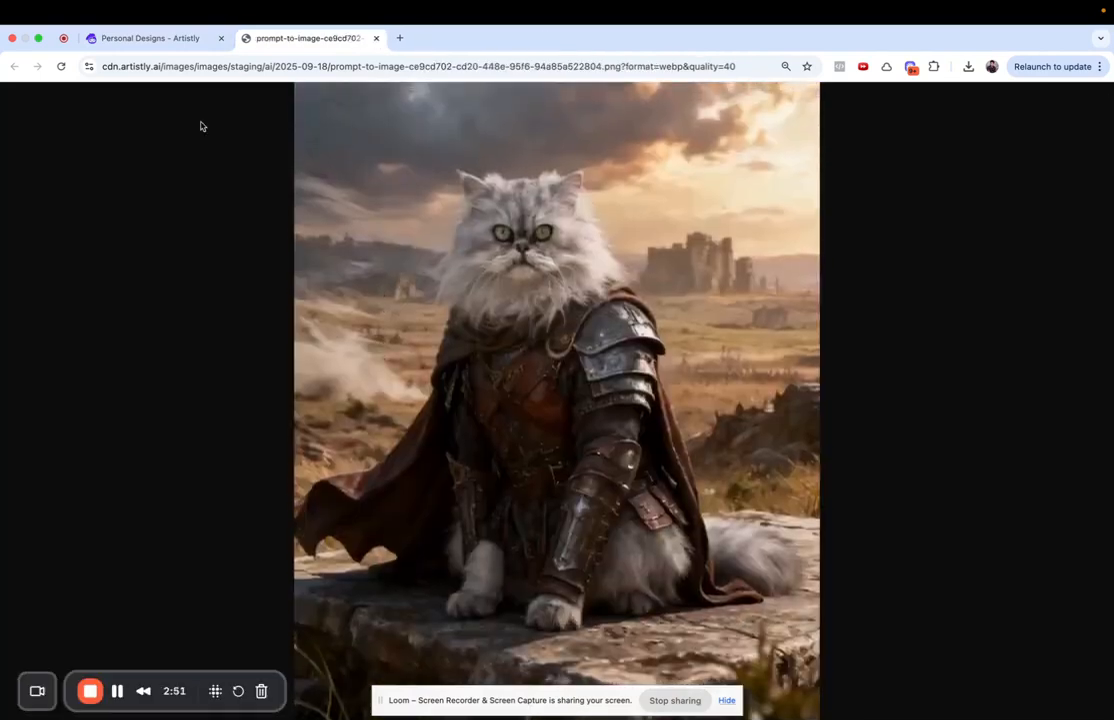
click(146, 39)
click(376, 38)
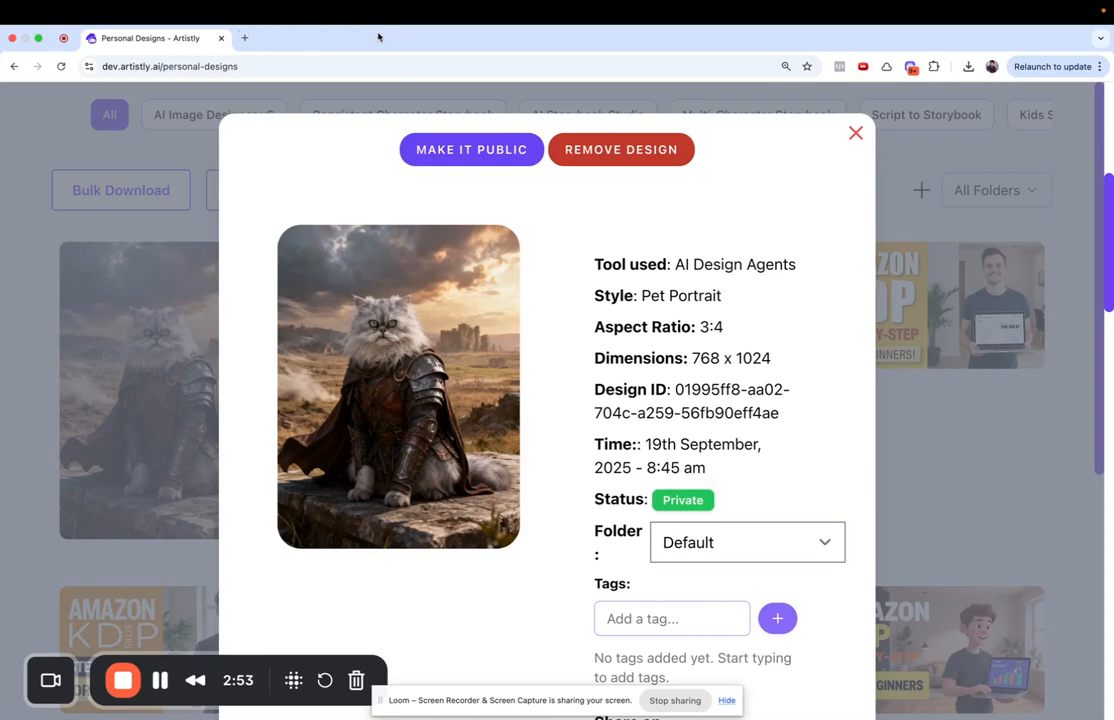
click(855, 132)
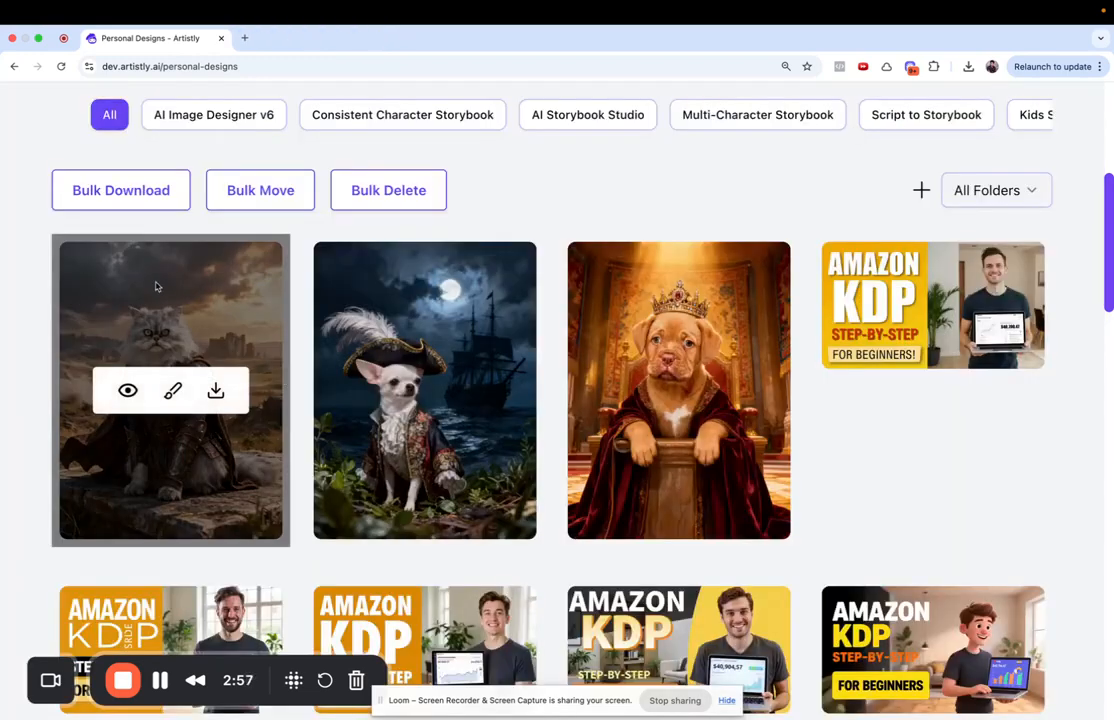
scroll(290, 345, up, 3)
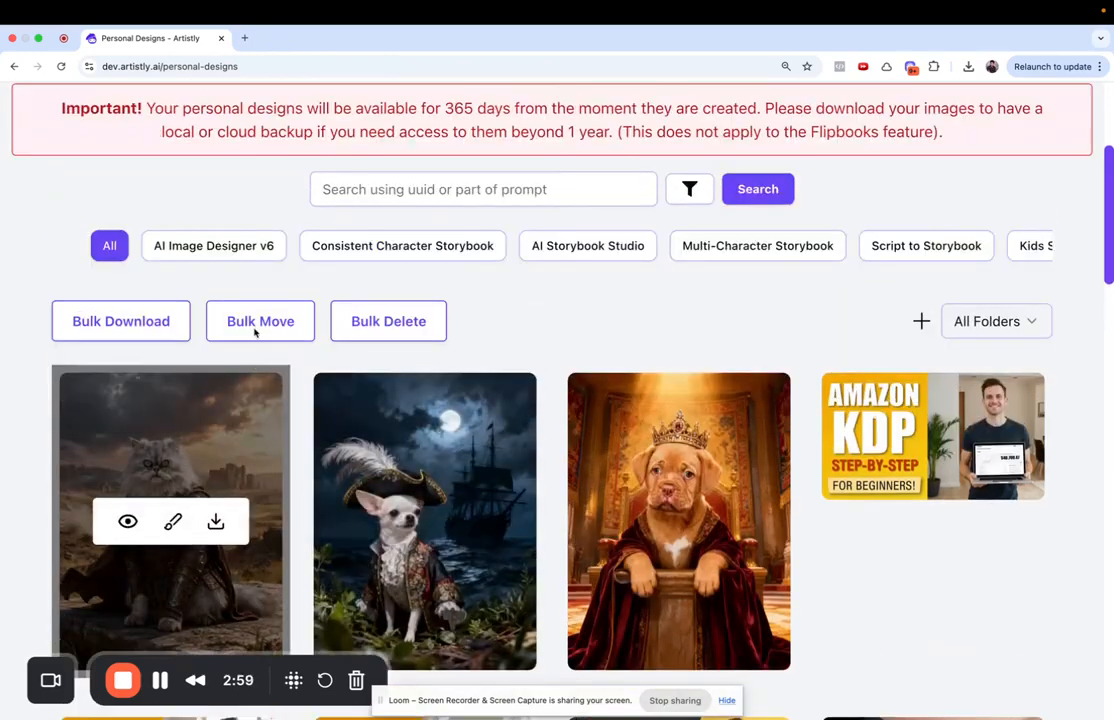
scroll(256, 333, up, 5)
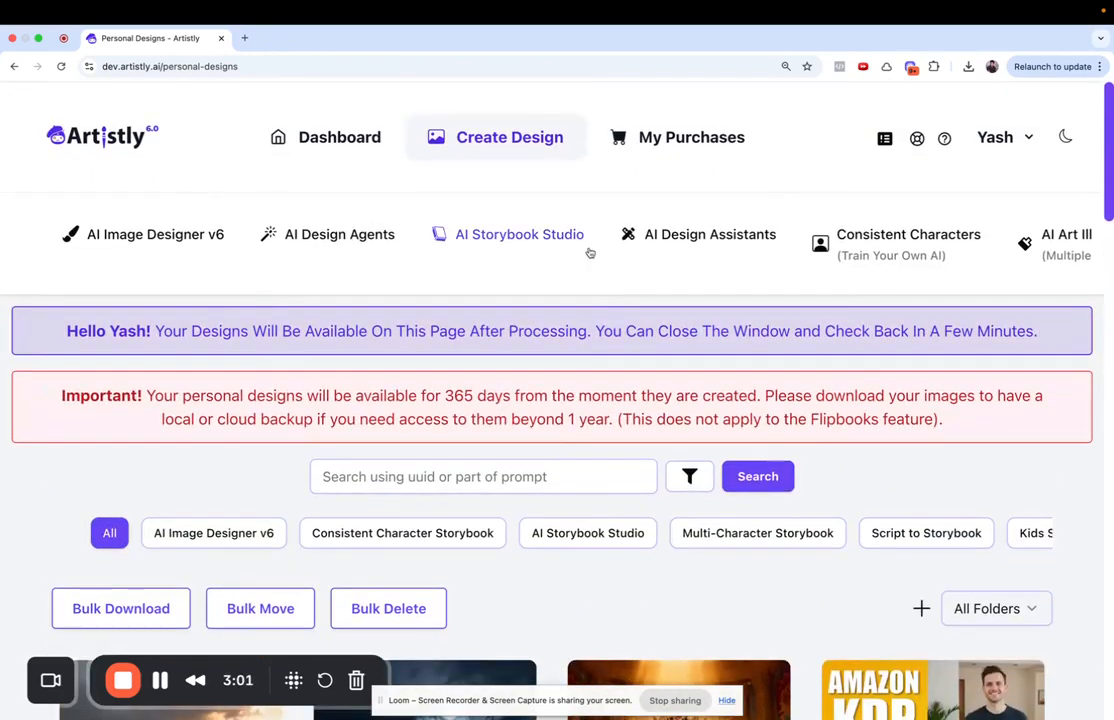
- Upscale the armored cat portrait from the library with AI Upscaler, Only Upscale
click(705, 240)
scroll(742, 483, down, 2)
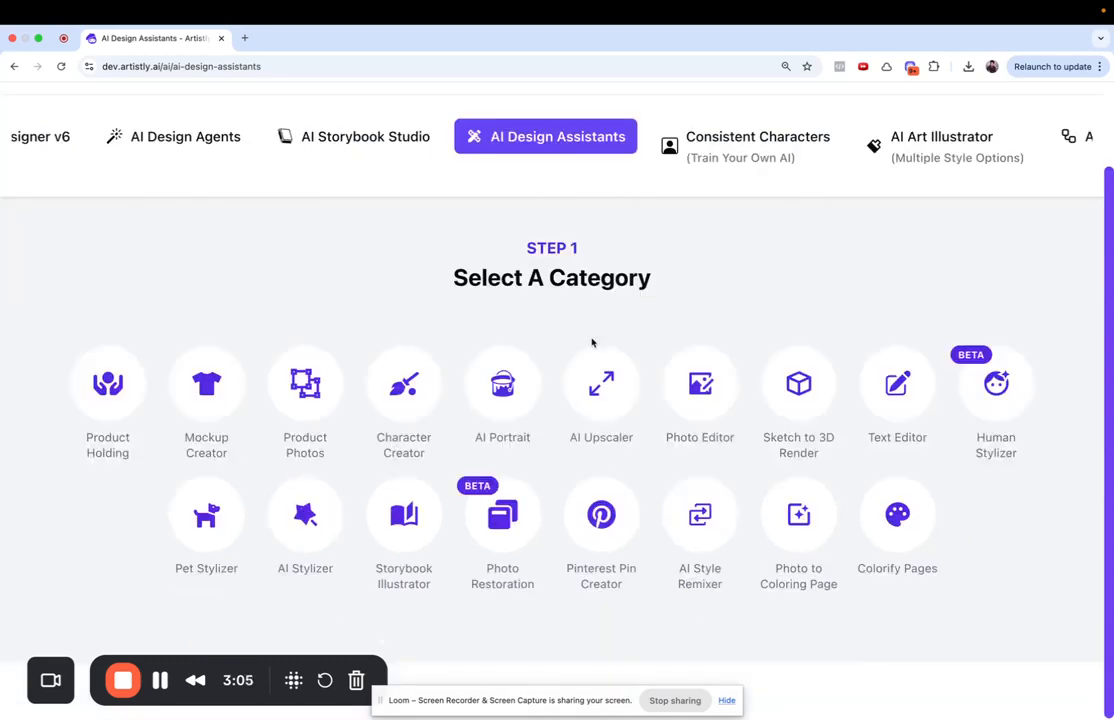
scroll(698, 380, up, 1)
click(597, 458)
click(570, 563)
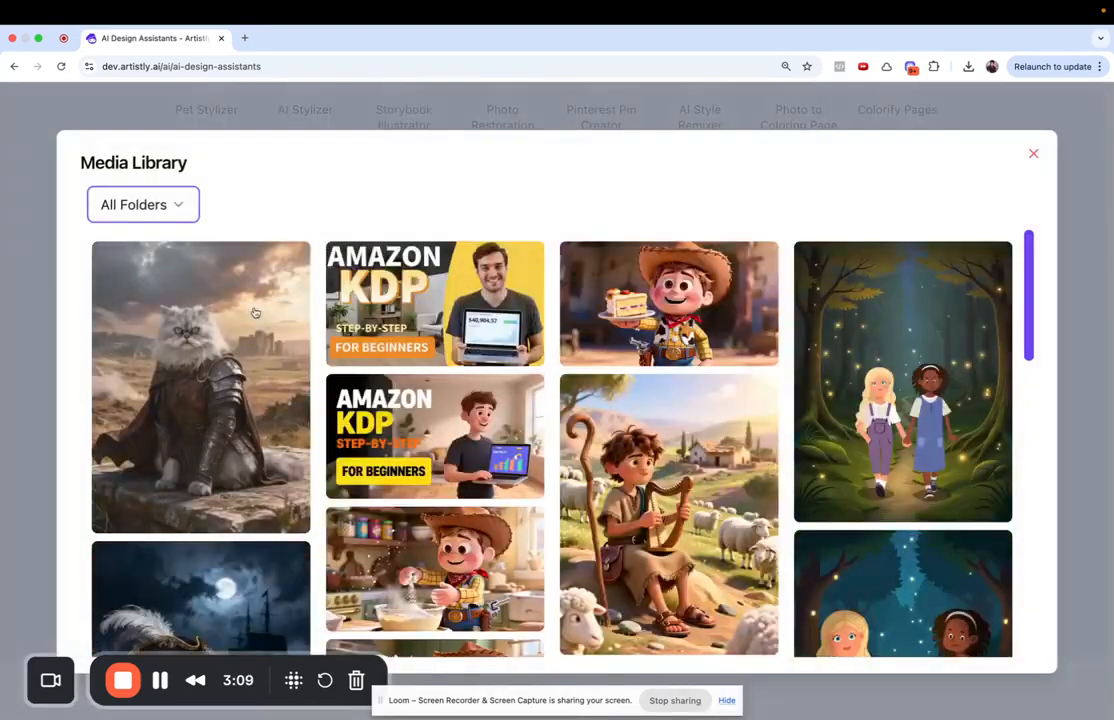
click(255, 313)
scroll(361, 554, down, 3)
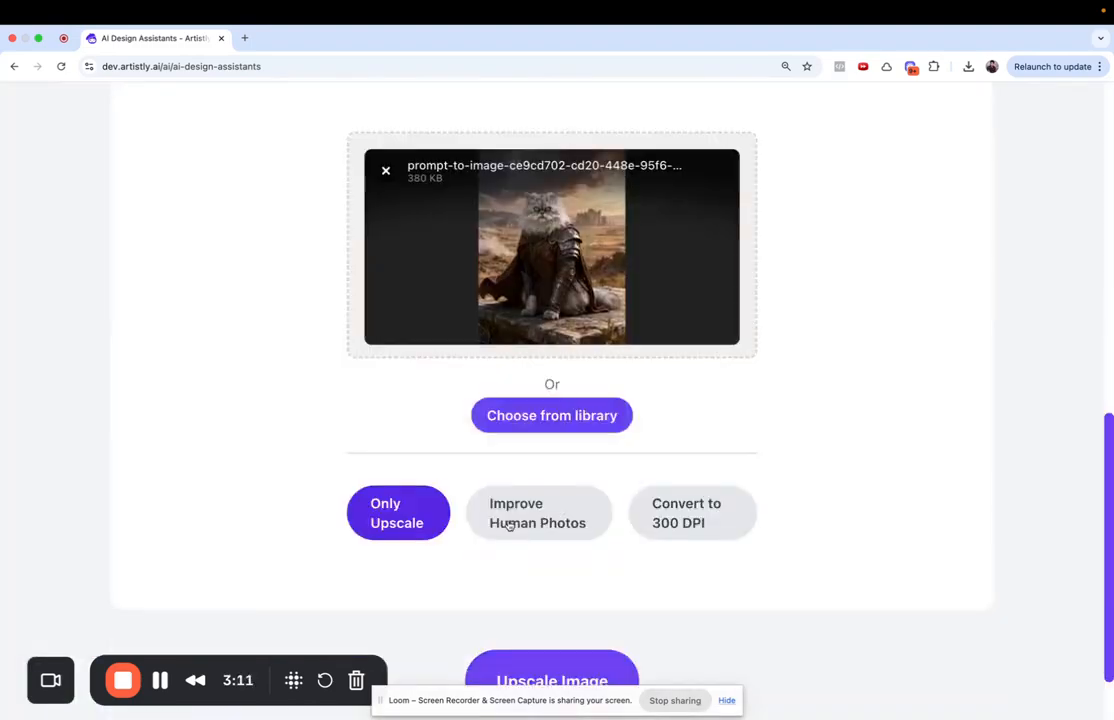
scroll(634, 569, down, 2)
click(632, 570)
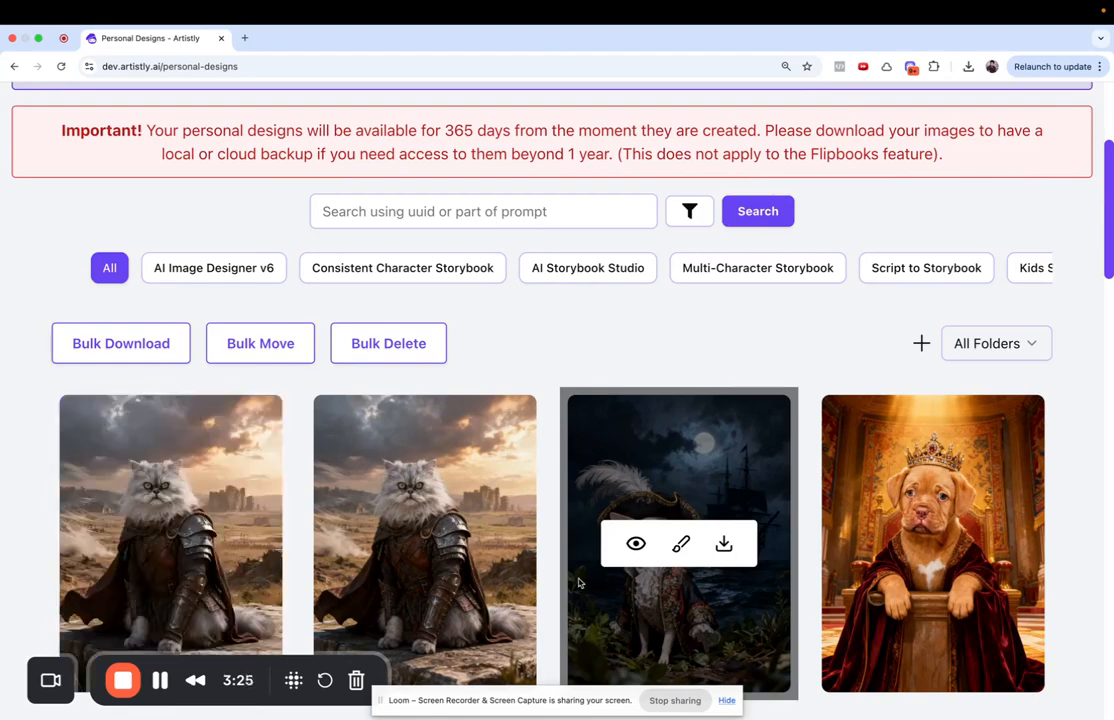
- Open the upscaled cat portrait (3066 x 4096) full-size in a new tab
click(128, 543)
right_click(416, 303)
click(418, 304)
click(300, 39)
- Switch back to Personal Designs and close the design details
scroll(341, 296, down, 2)
scroll(341, 296, up, 1)
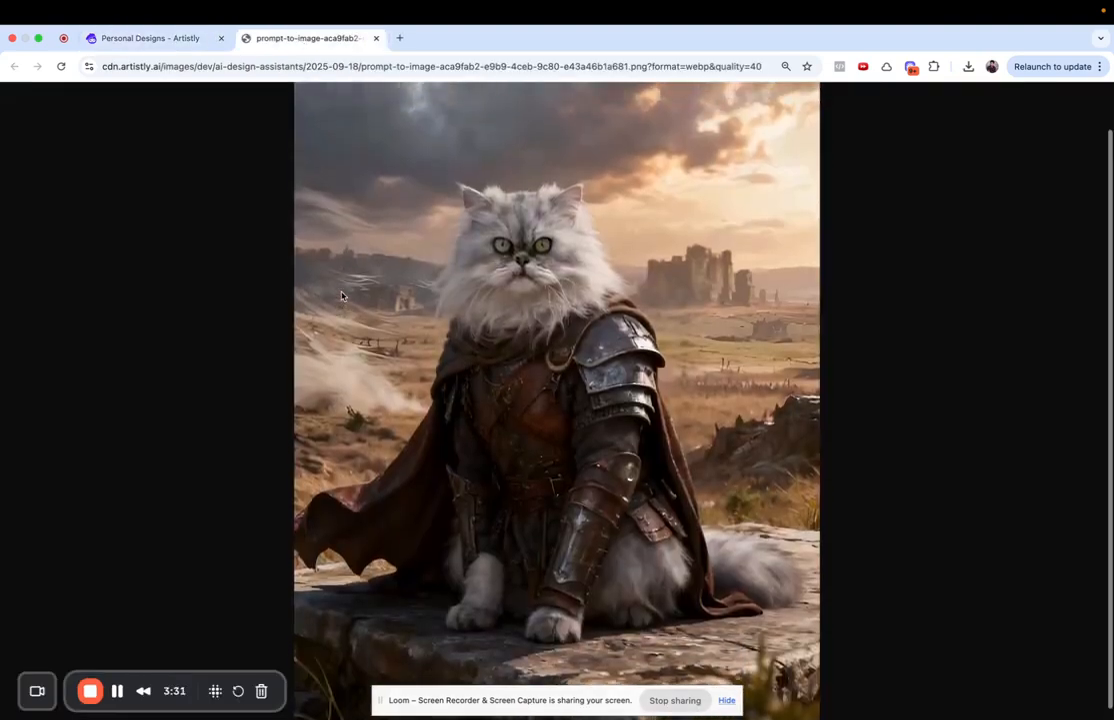
click(128, 41)
key(Escape)
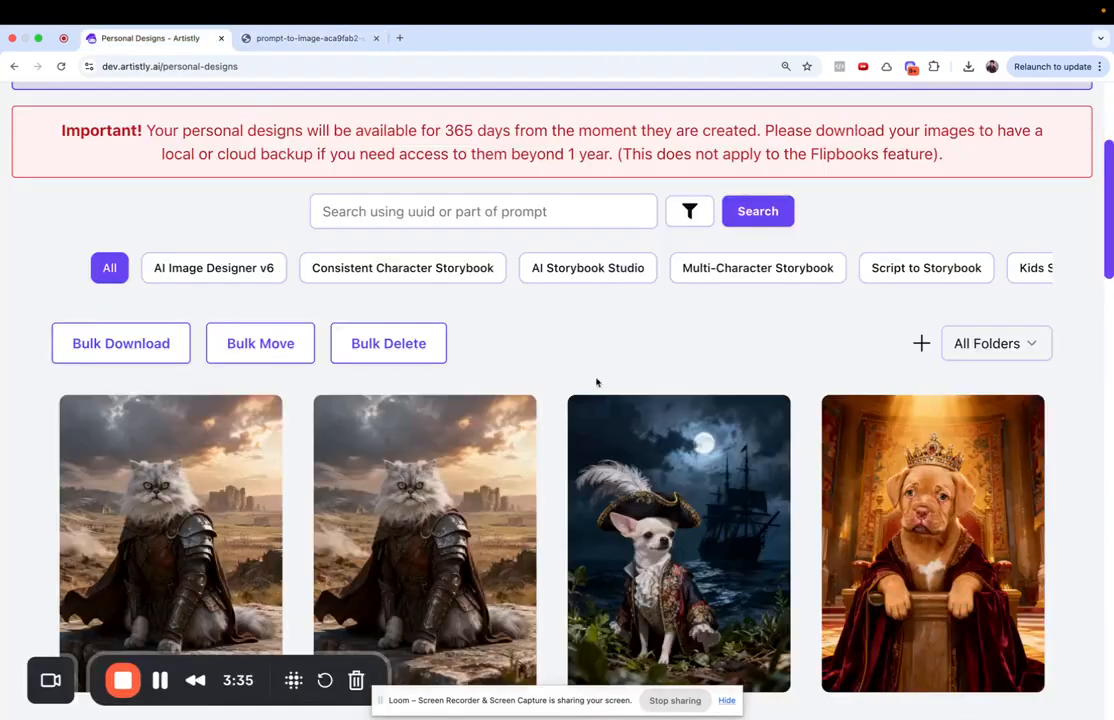
scroll(597, 383, up, 3)
- Open Pet Portraits and browse the Uploaded library images, loading more
click(216, 237)
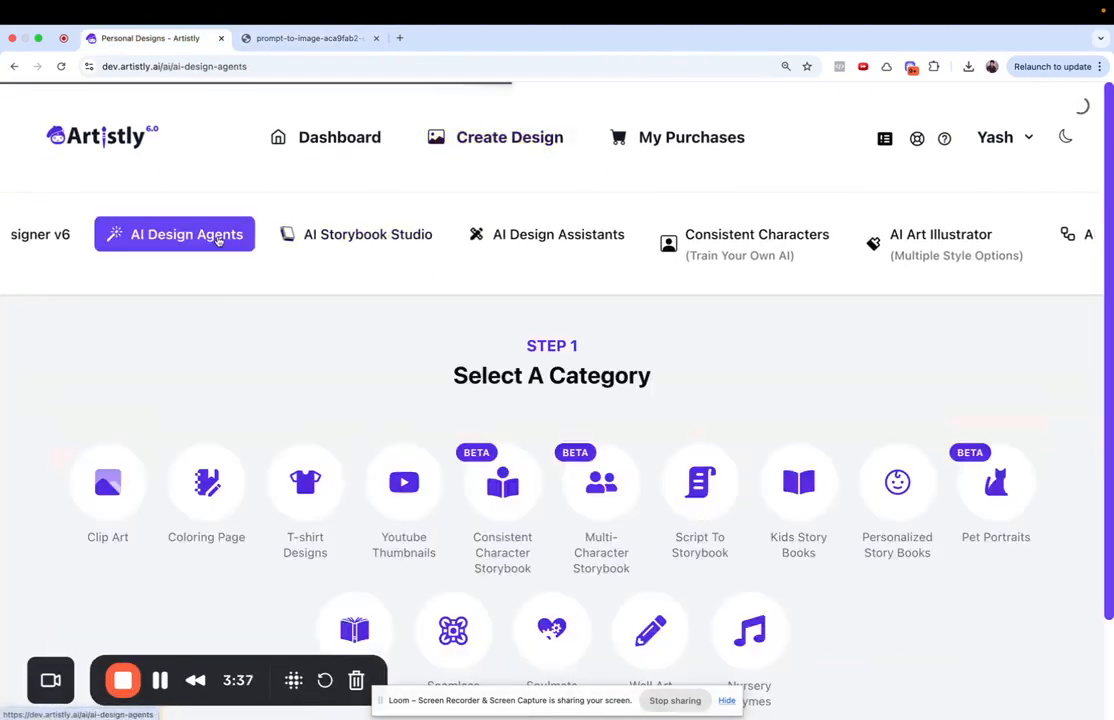
click(991, 484)
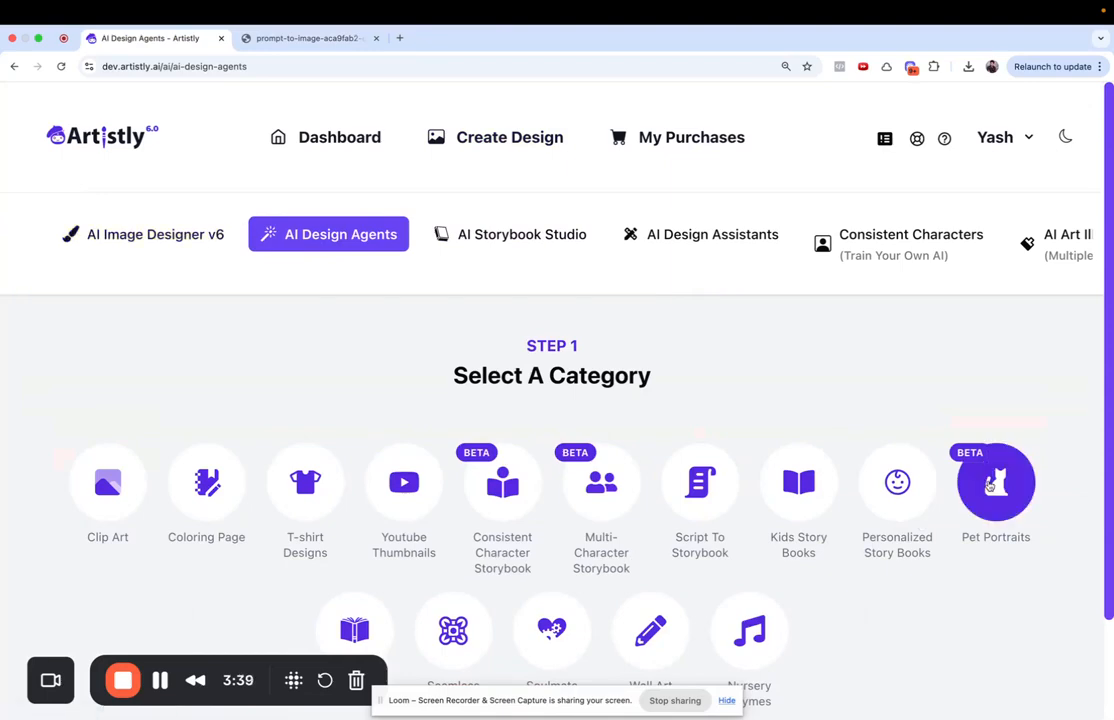
click(551, 599)
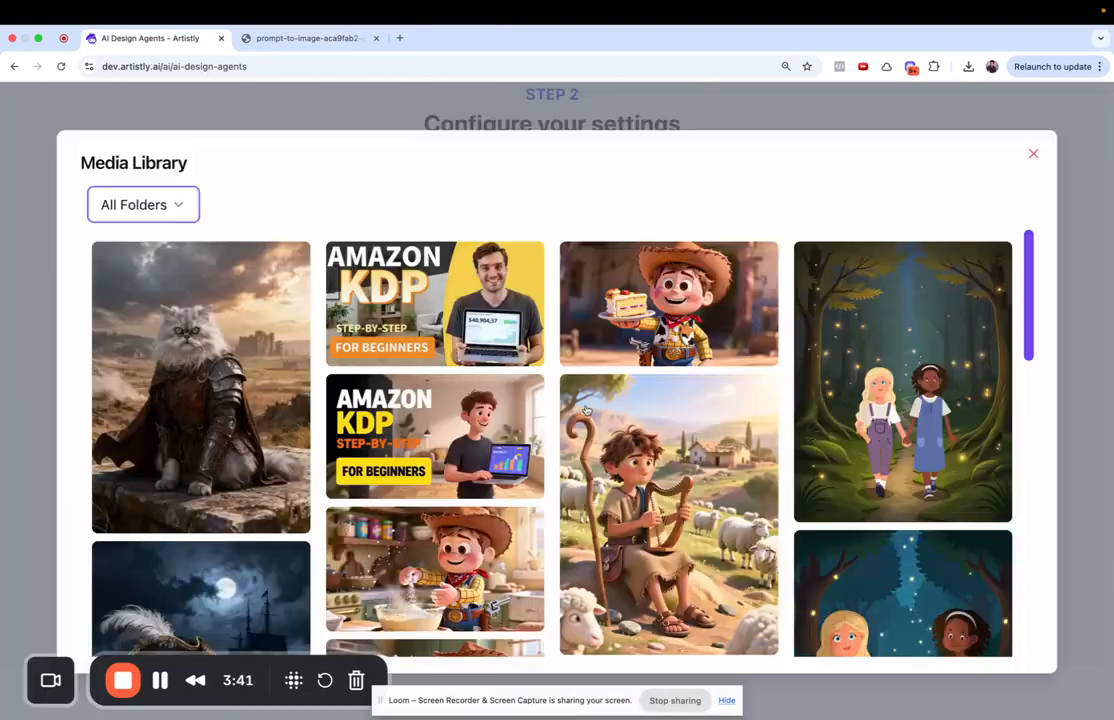
click(140, 204)
click(130, 340)
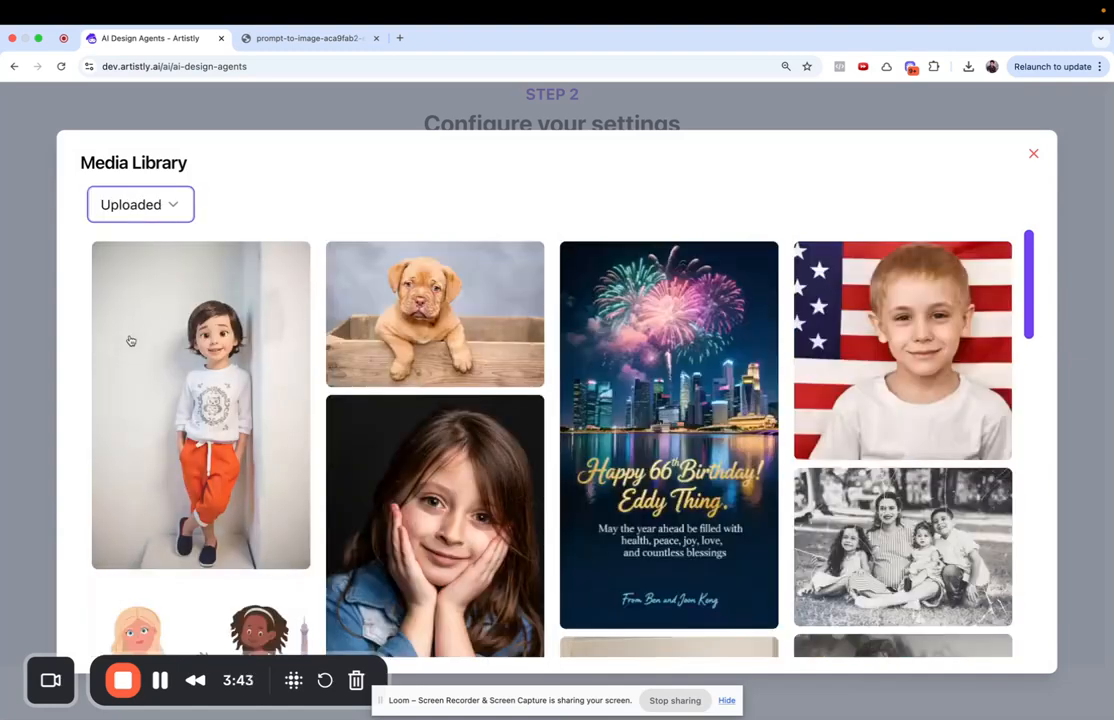
scroll(378, 477, down, 5)
scroll(380, 477, down, 10)
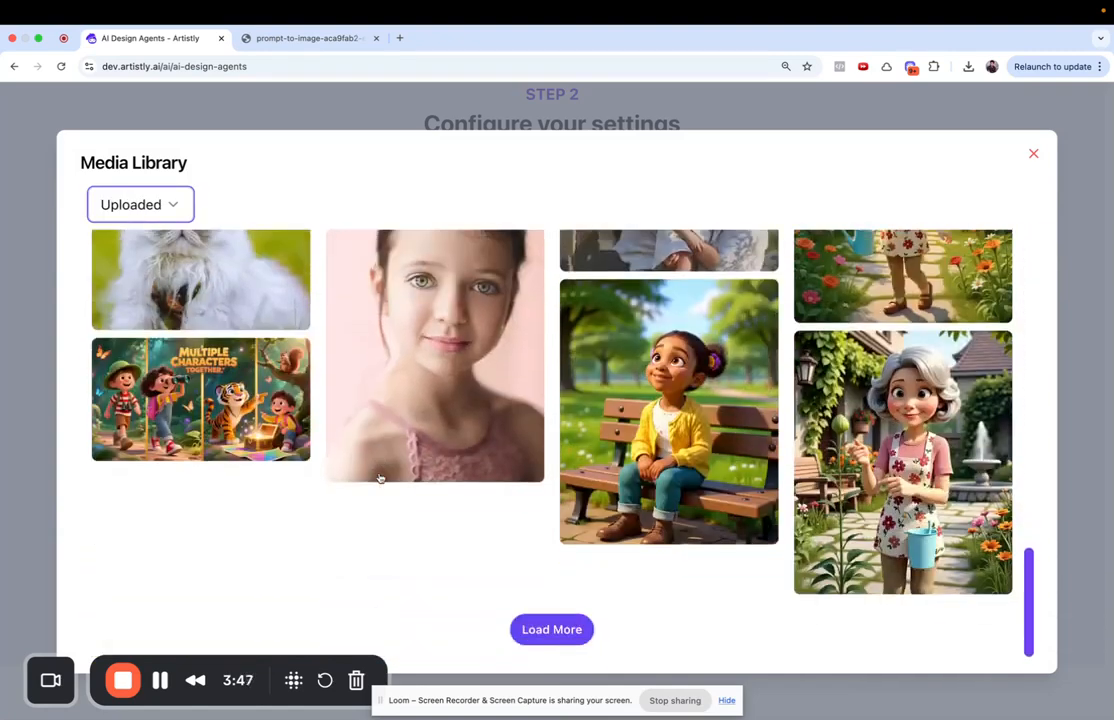
click(551, 629)
- Choose the fluffy golden puppy photo as the pet image
scroll(506, 548, down, 5)
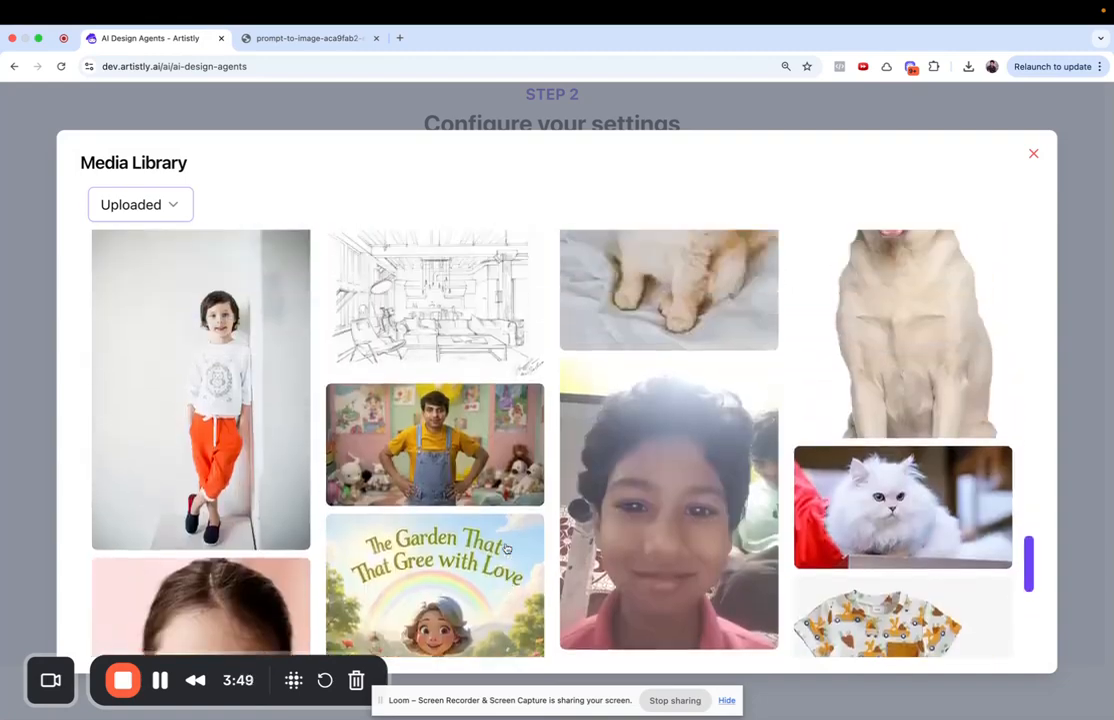
scroll(506, 548, down, 2)
scroll(506, 548, down, 4)
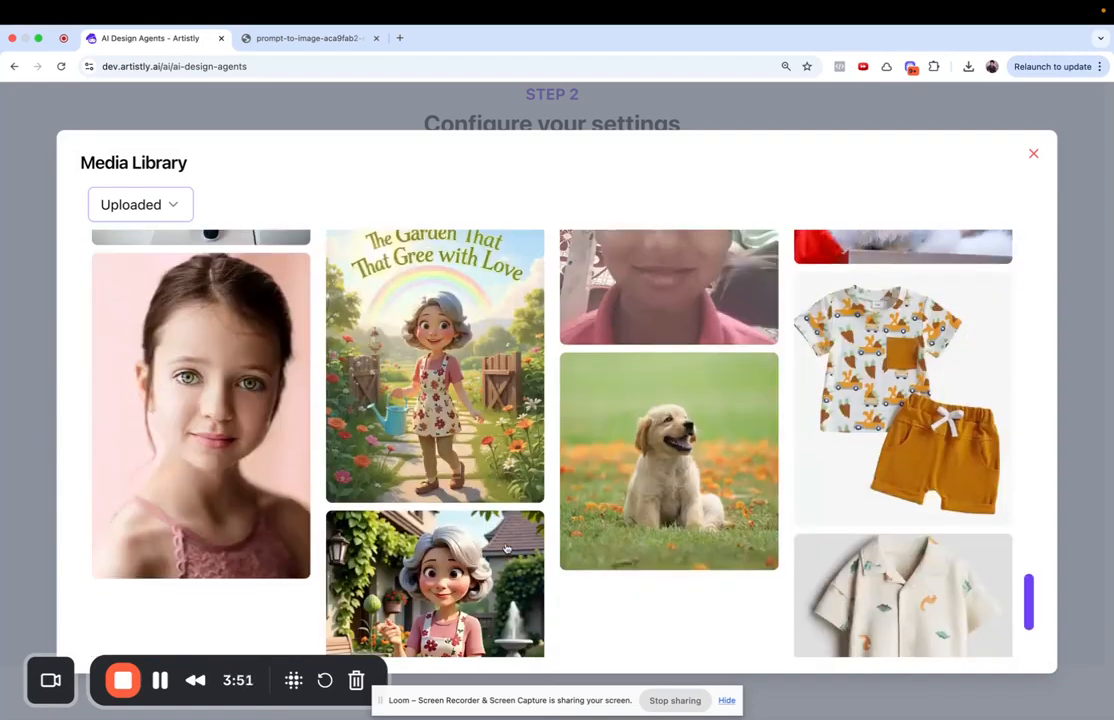
click(526, 634)
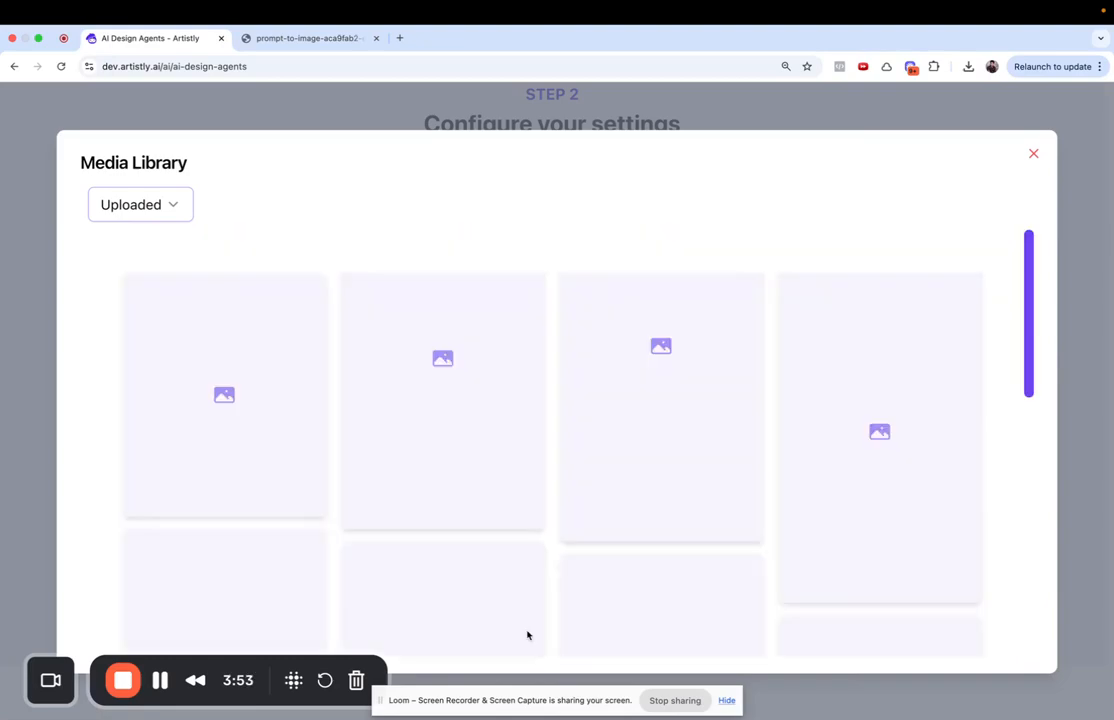
scroll(559, 490, down, 4)
scroll(559, 490, up, 3)
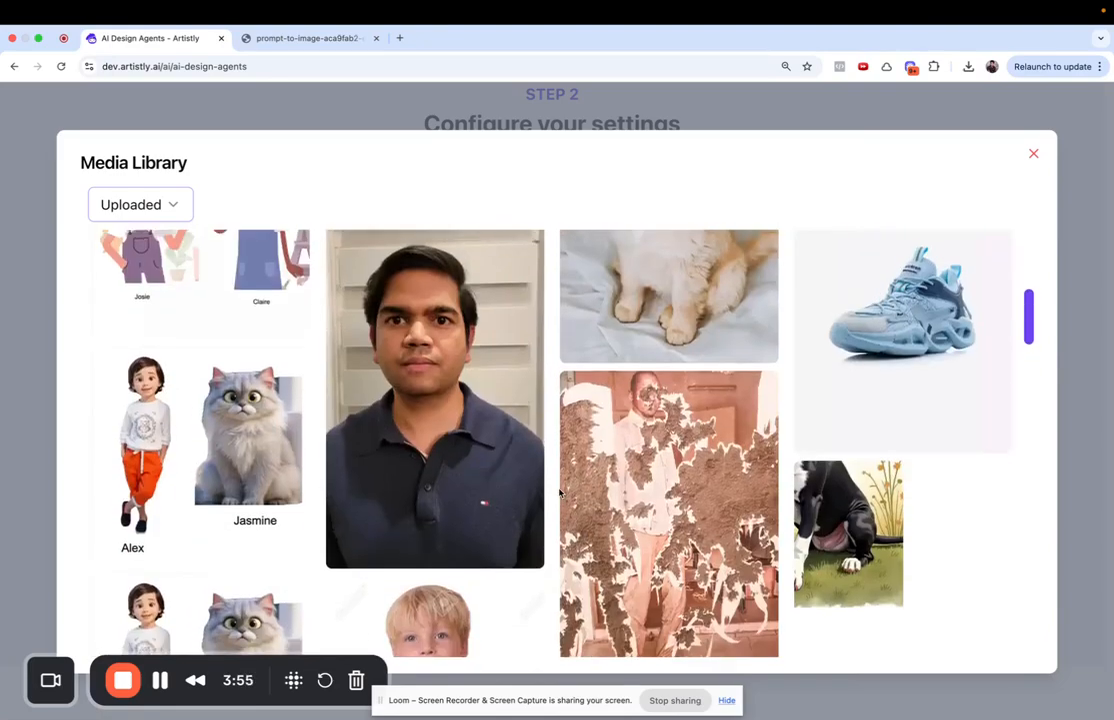
click(722, 355)
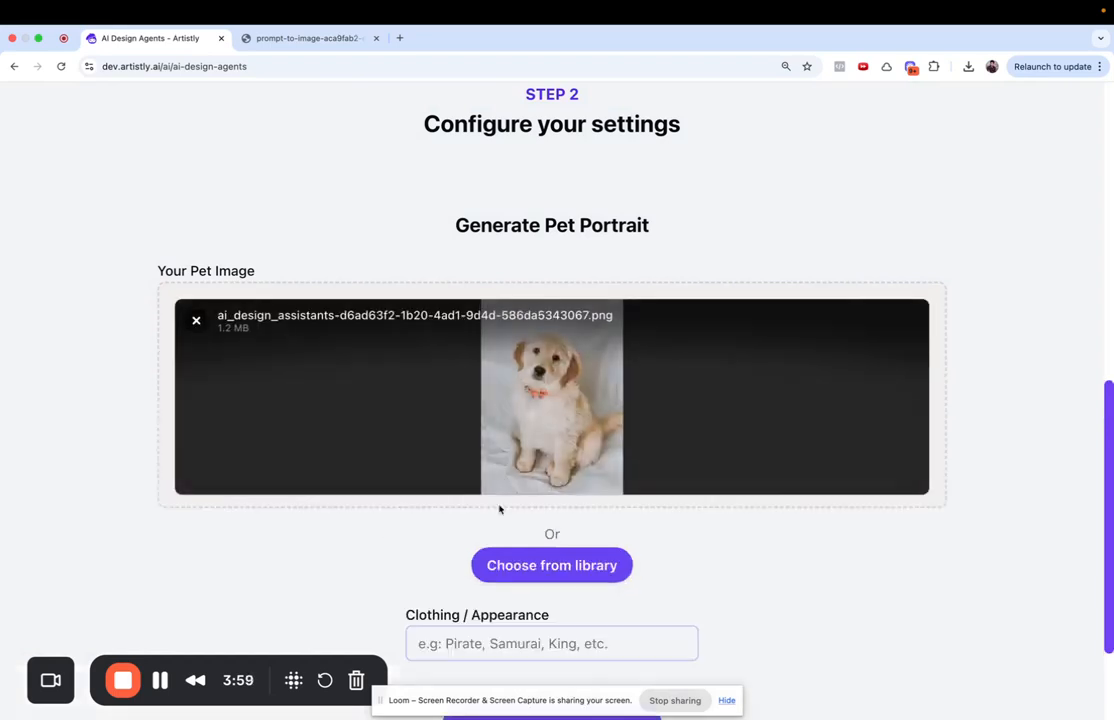
- Set Clothing / Appearance to 'samurai' and generate the puppy portrait
scroll(474, 642, down, 3)
click(522, 485)
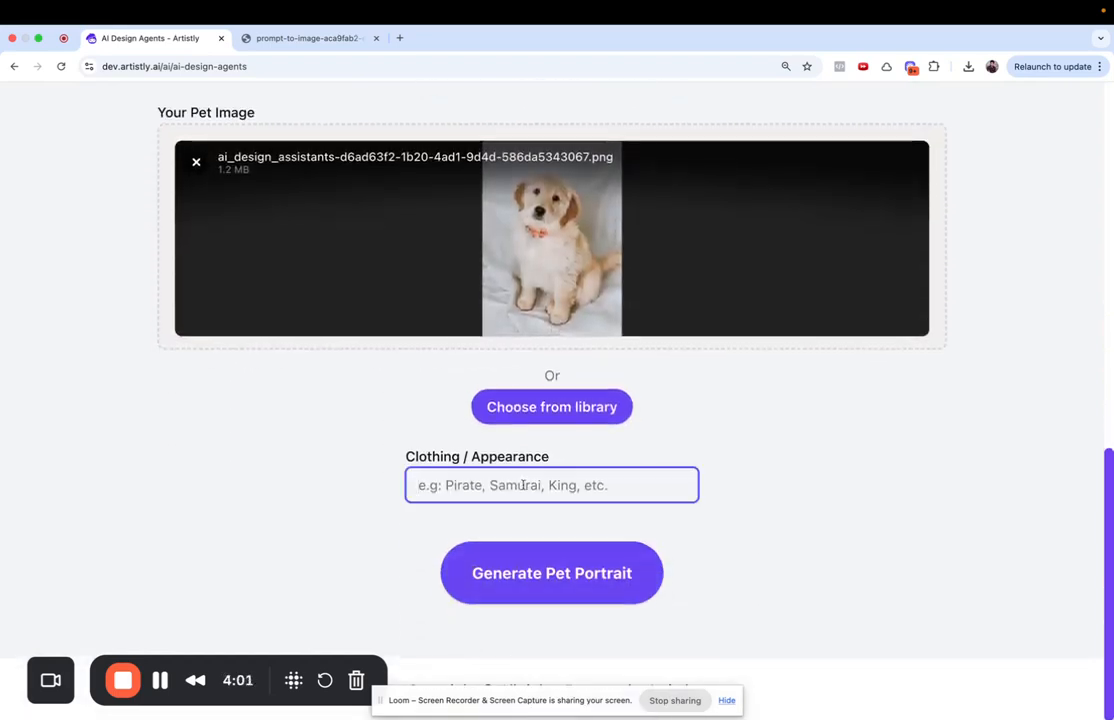
text(samur)
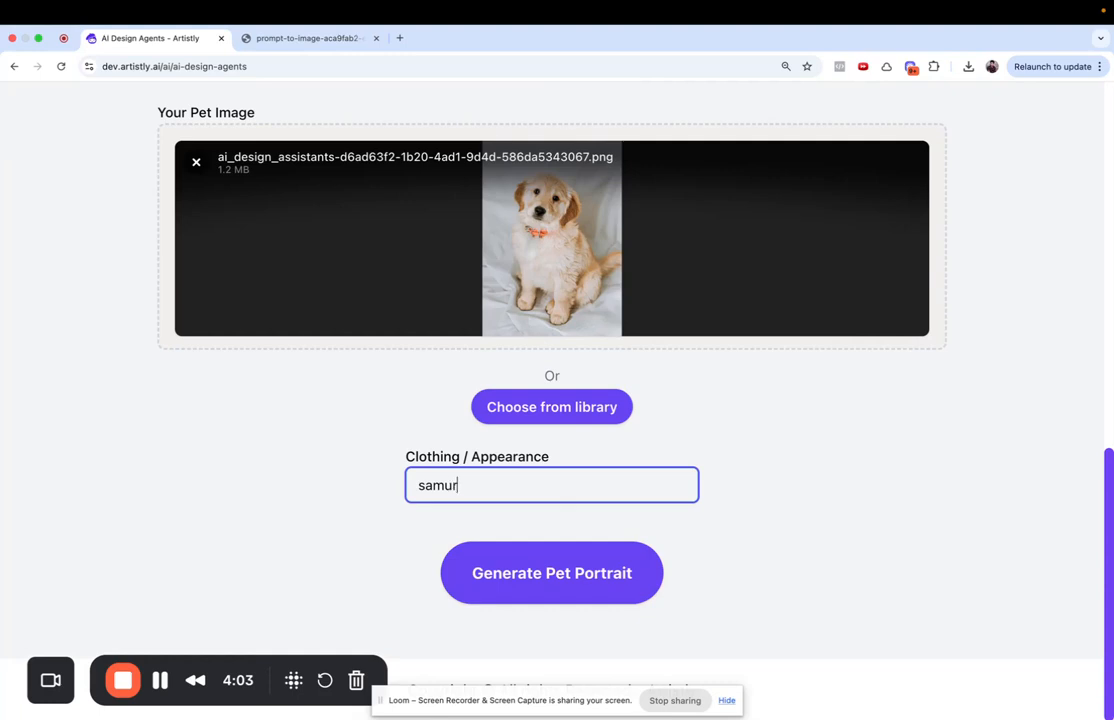
text(ai)
click(607, 574)
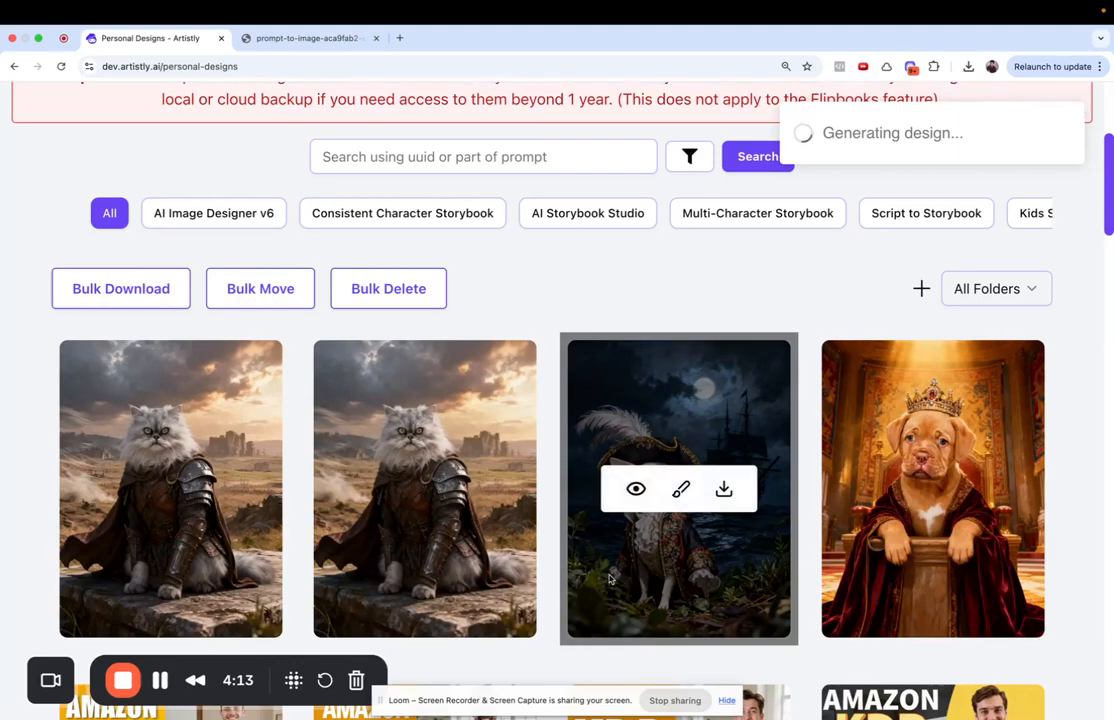
scroll(455, 513, up, 2)
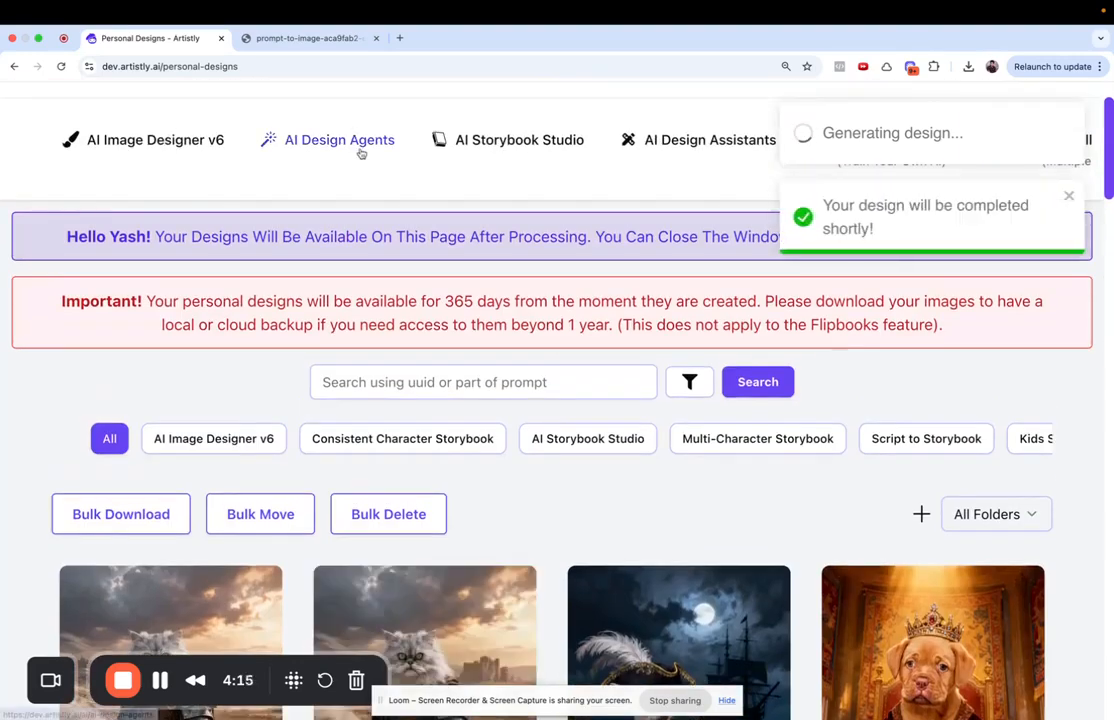
- Start a Pet Portrait using the uploaded photo of the brown puppy in the wooden crate
click(341, 149)
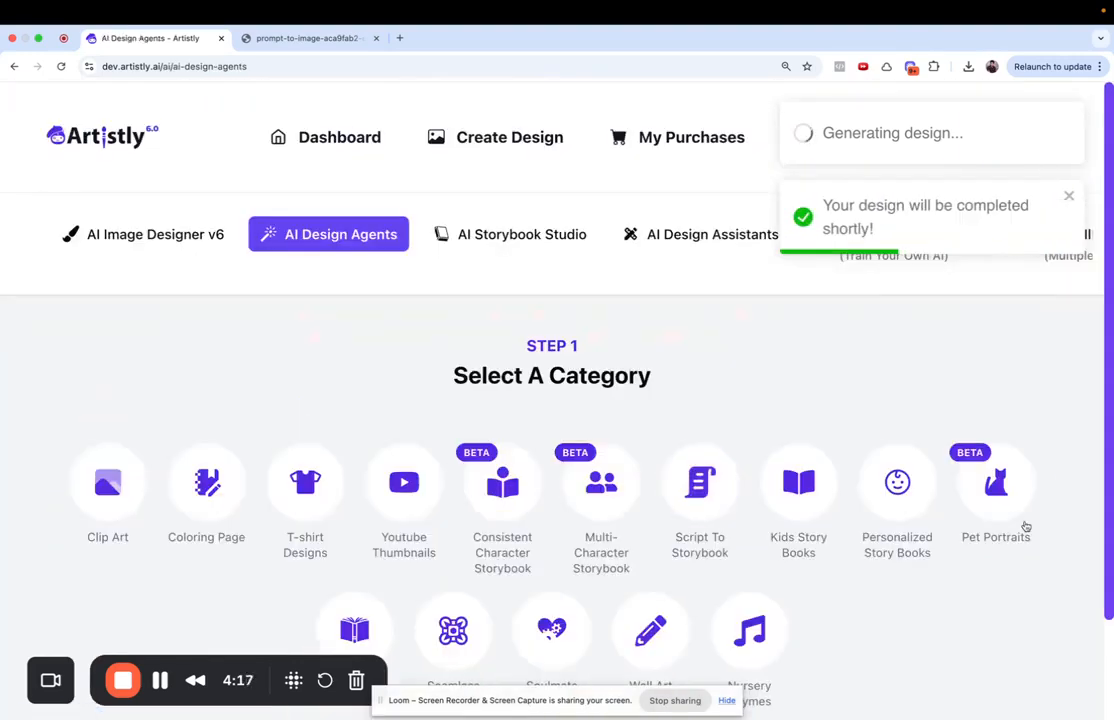
scroll(1000, 506, down, 1)
click(1000, 506)
click(560, 414)
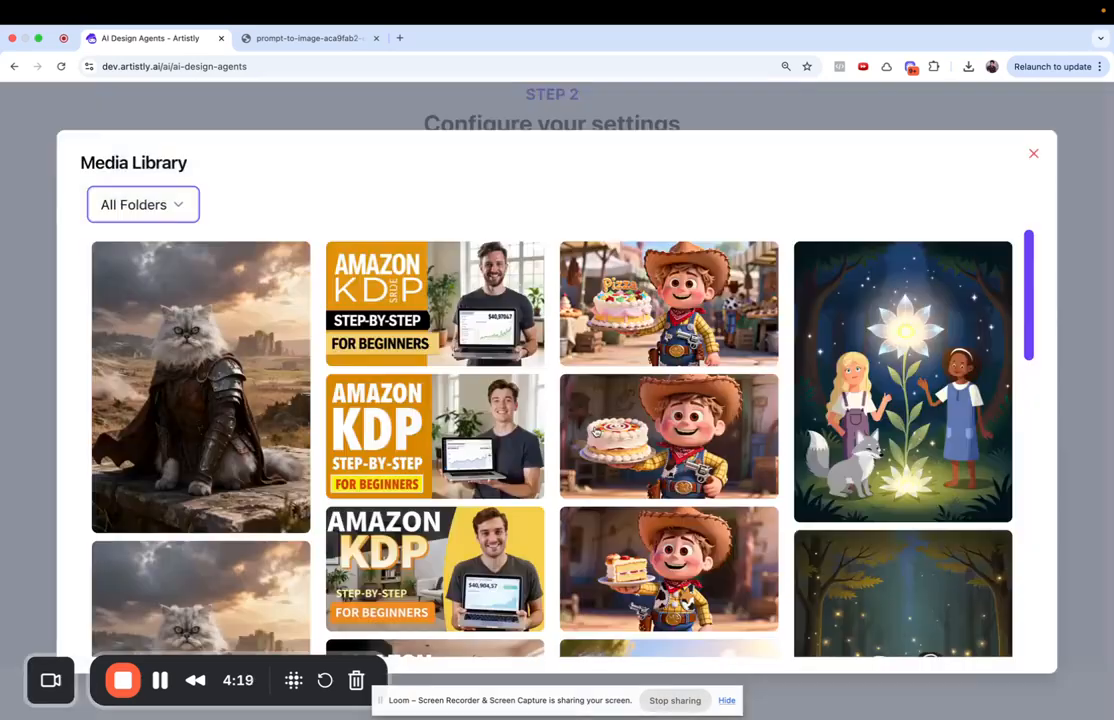
click(170, 210)
click(122, 338)
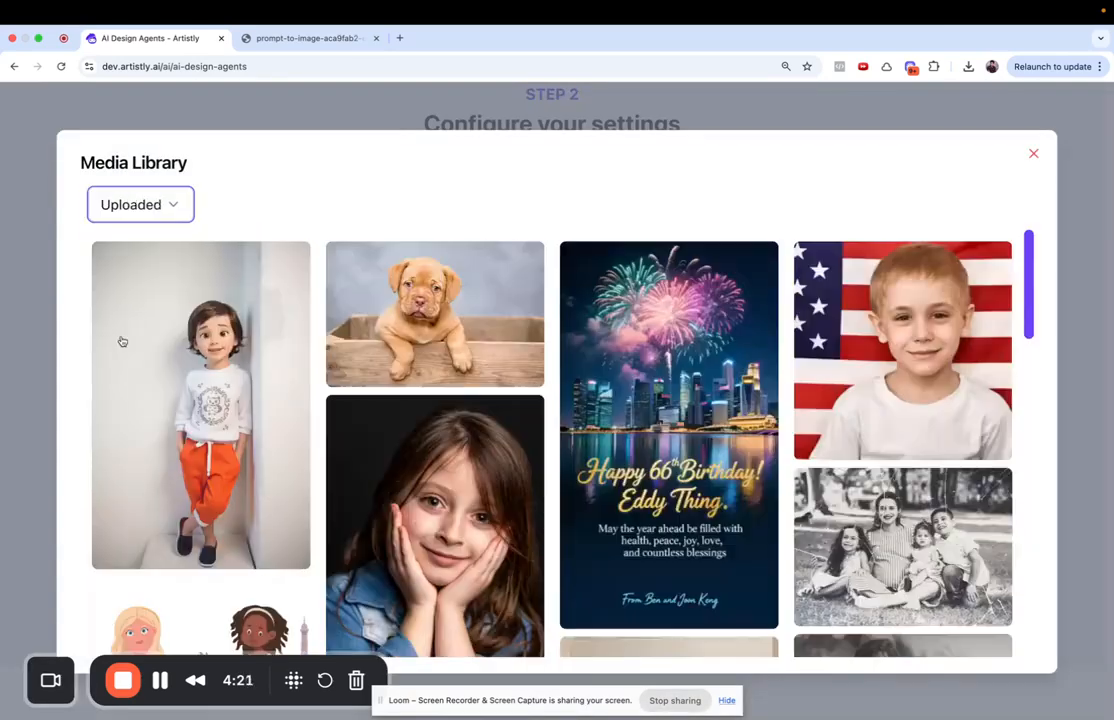
click(368, 313)
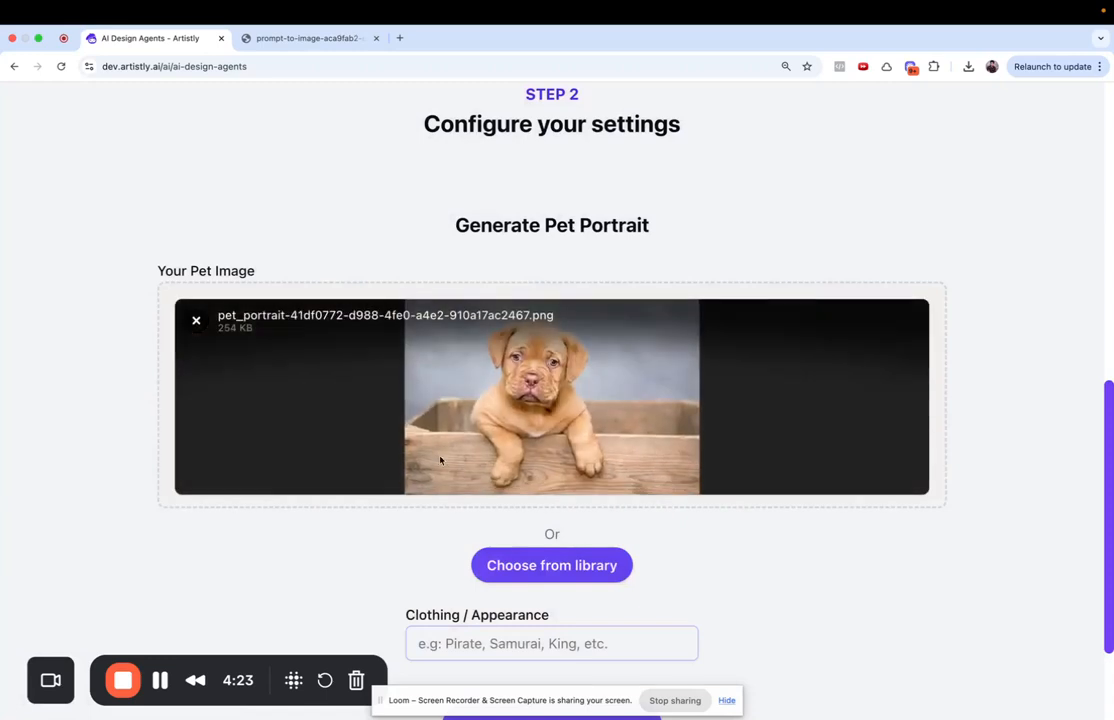
- Generate the puppy portrait with 'astronaut' as the outfit, then return to the design categories
scroll(440, 458, down, 1)
click(448, 597)
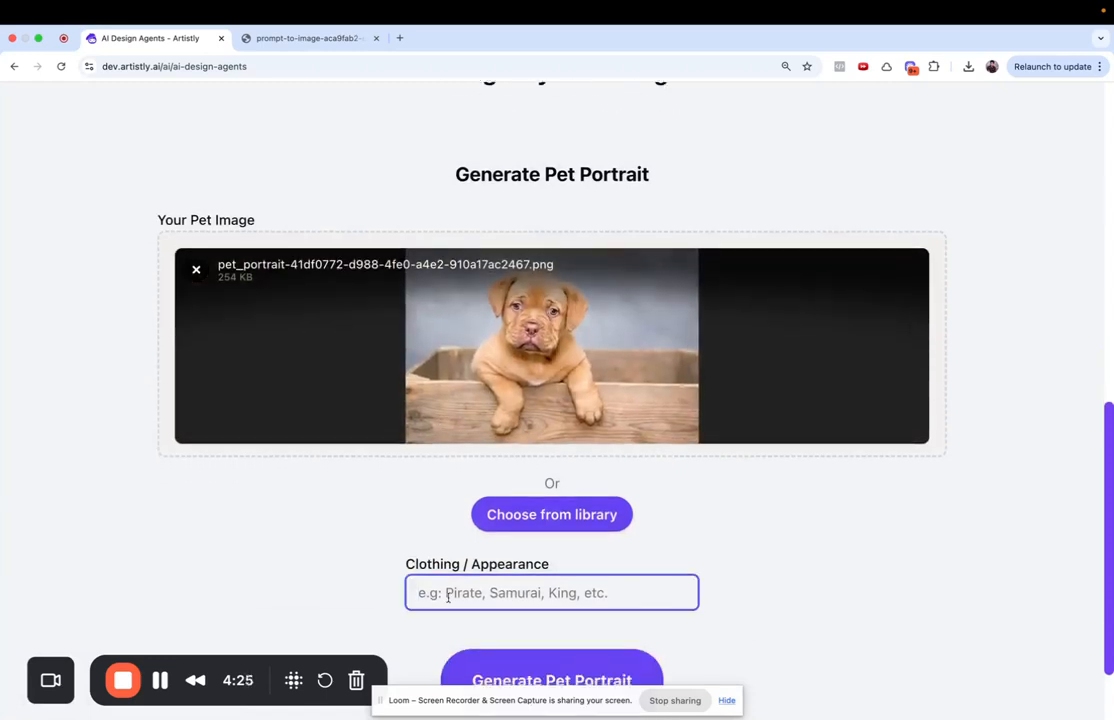
text(astrona)
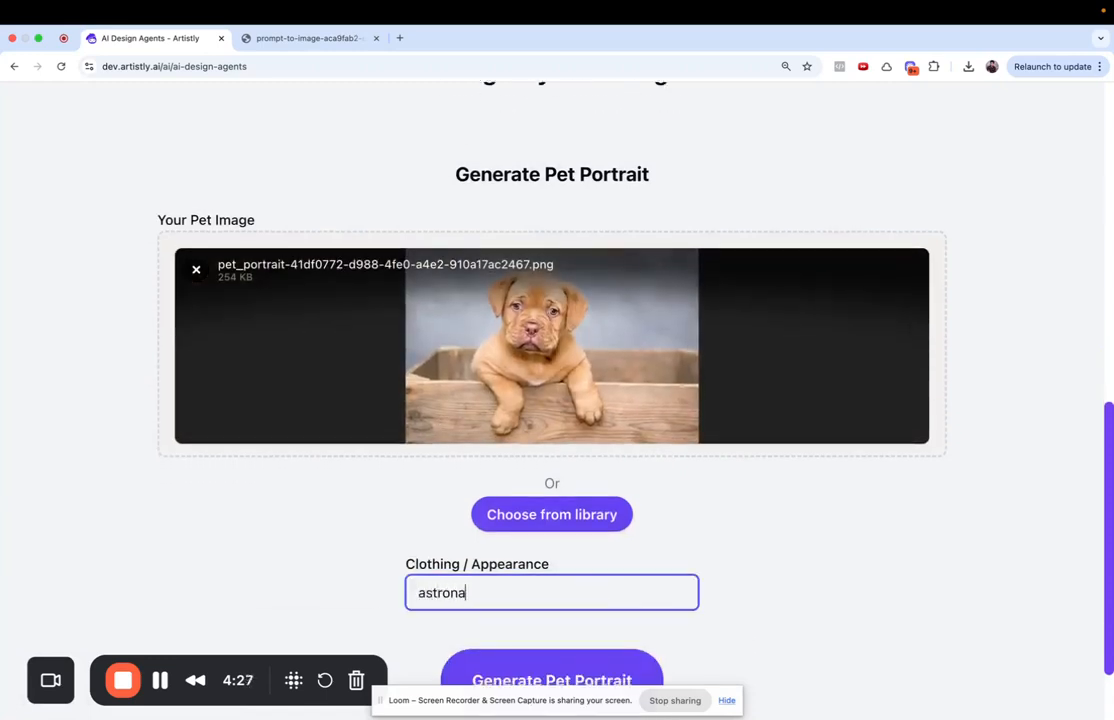
text(ut)
scroll(490, 619, down, 2)
click(529, 596)
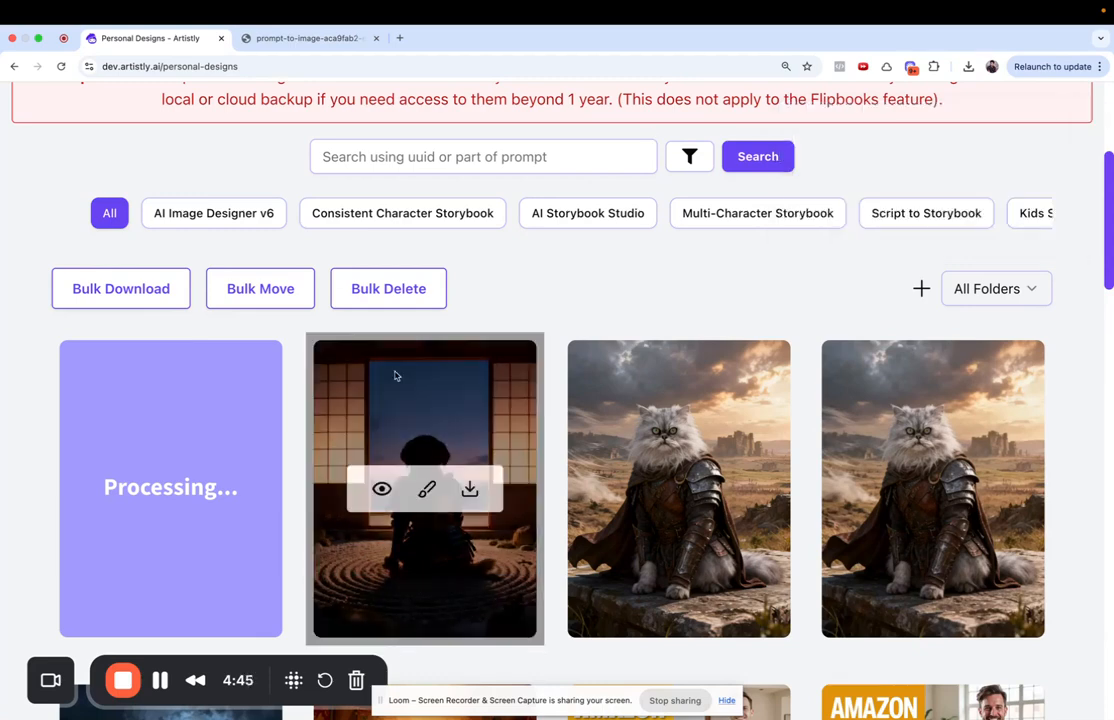
mouse_move(446, 491)
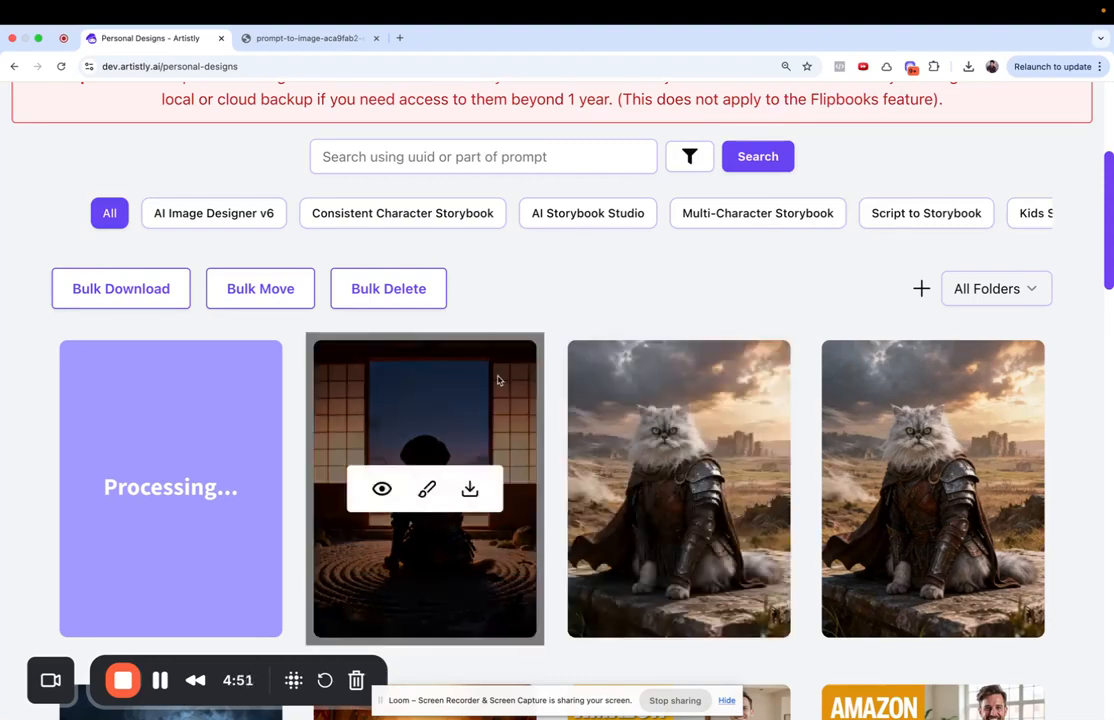
scroll(498, 379, up, 3)
click(360, 116)
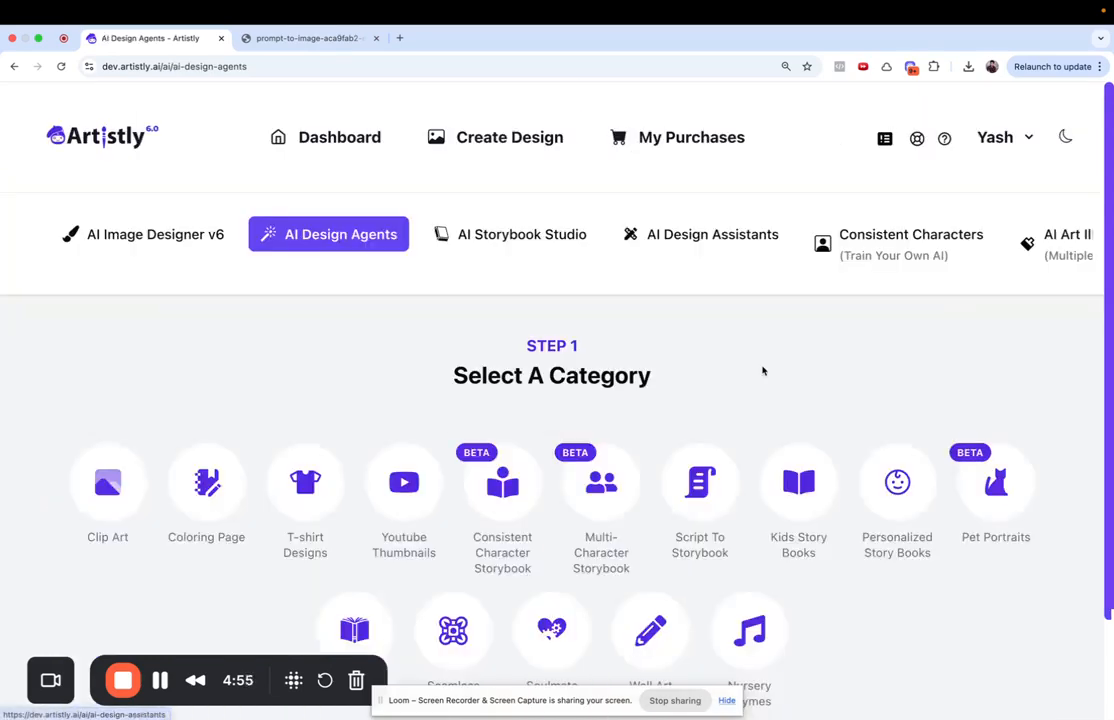
- Open Pet Portraits and pick the brown crate puppy from the uploaded images
click(996, 482)
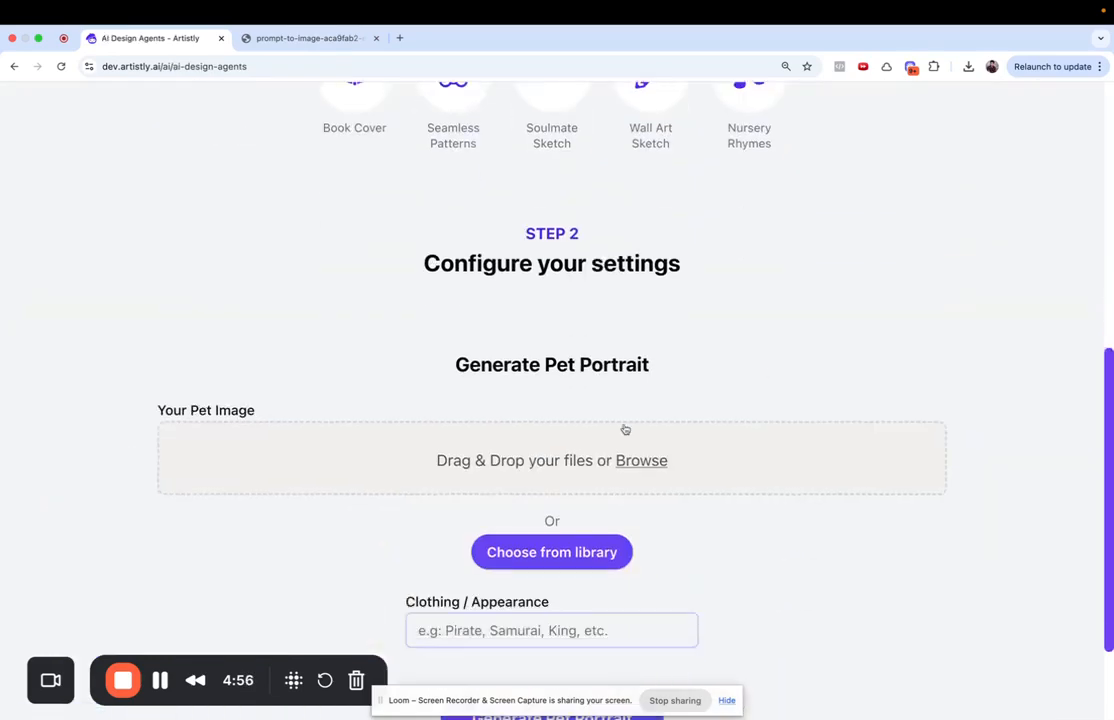
click(551, 598)
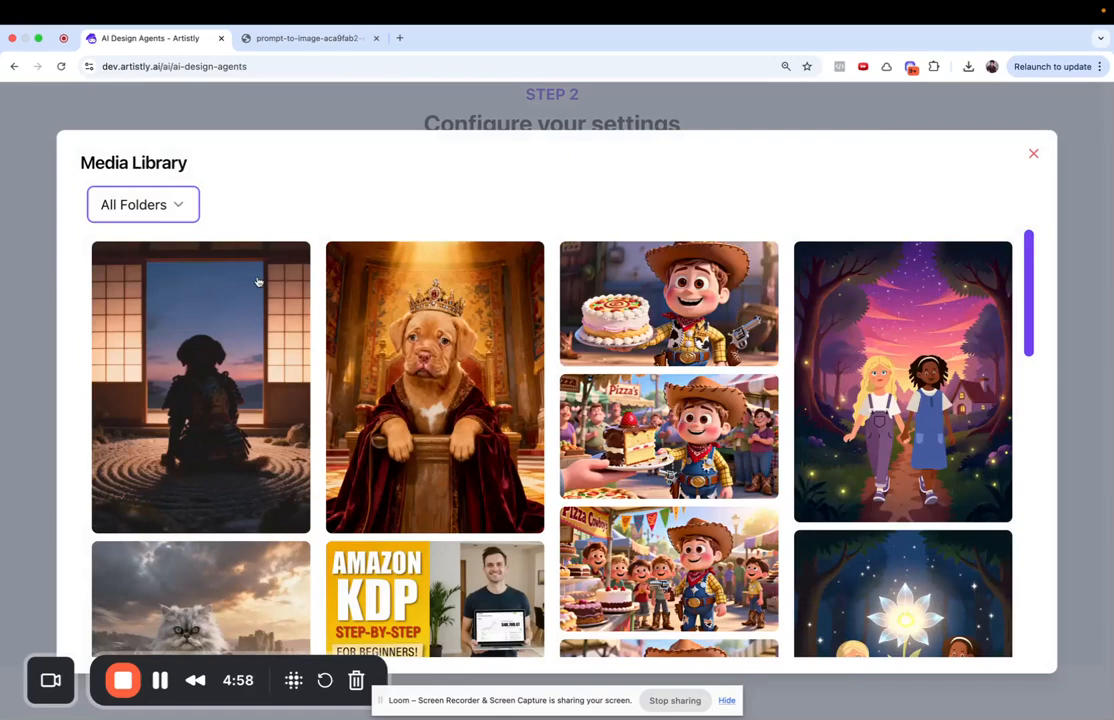
click(143, 204)
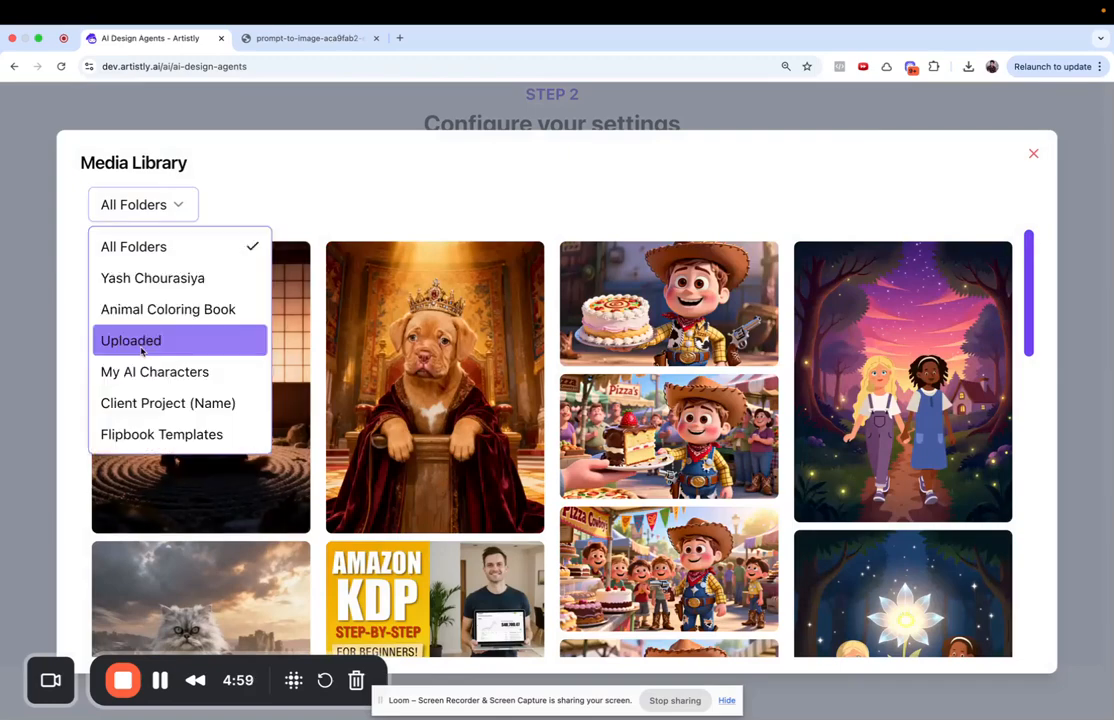
click(150, 340)
scroll(436, 438, down, 2)
scroll(436, 438, up, 2)
click(436, 320)
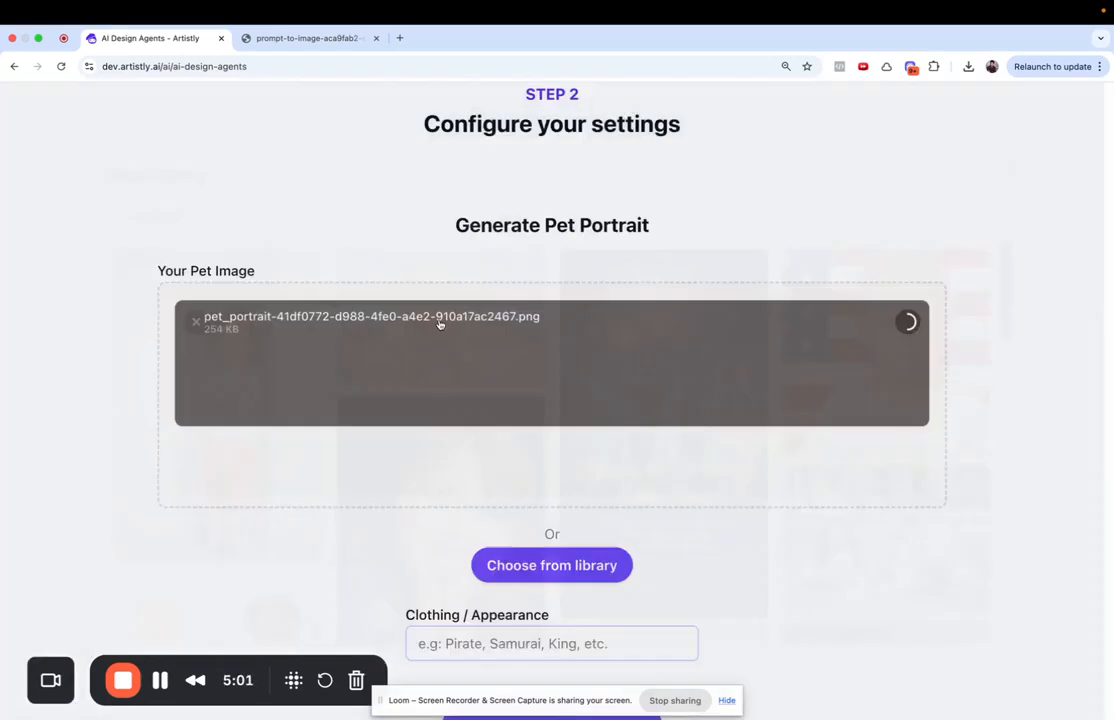
- Enter 'sam' for samurai as the clothing and generate the portrait
scroll(440, 480, down, 3)
click(465, 473)
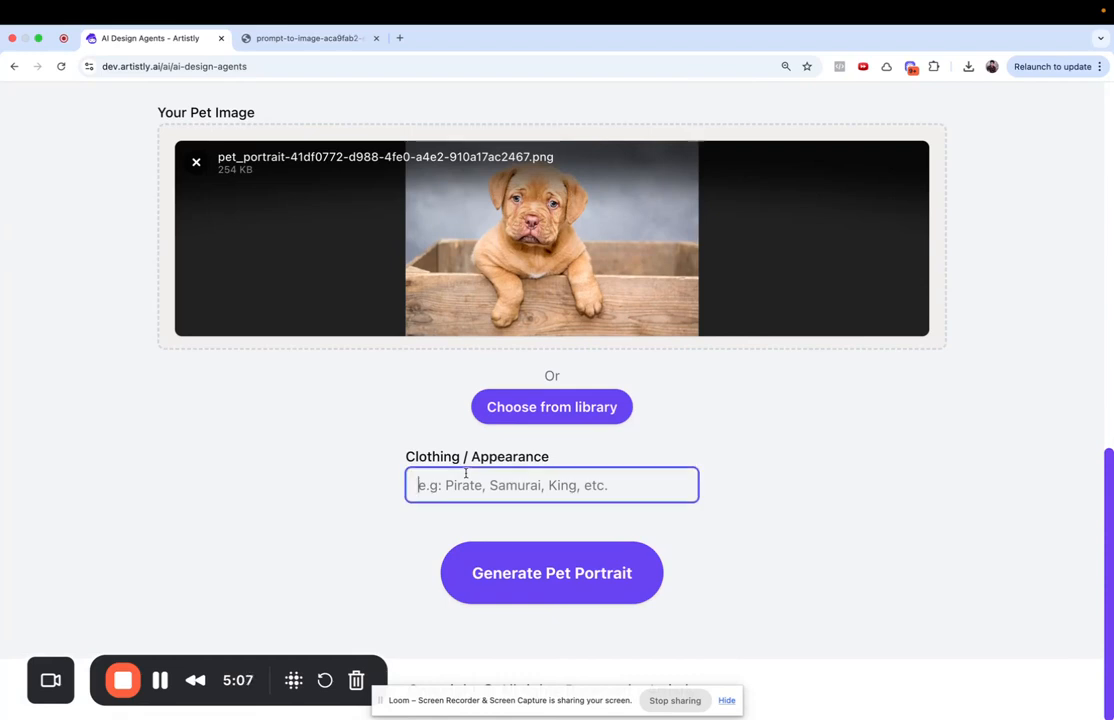
text(samurai)
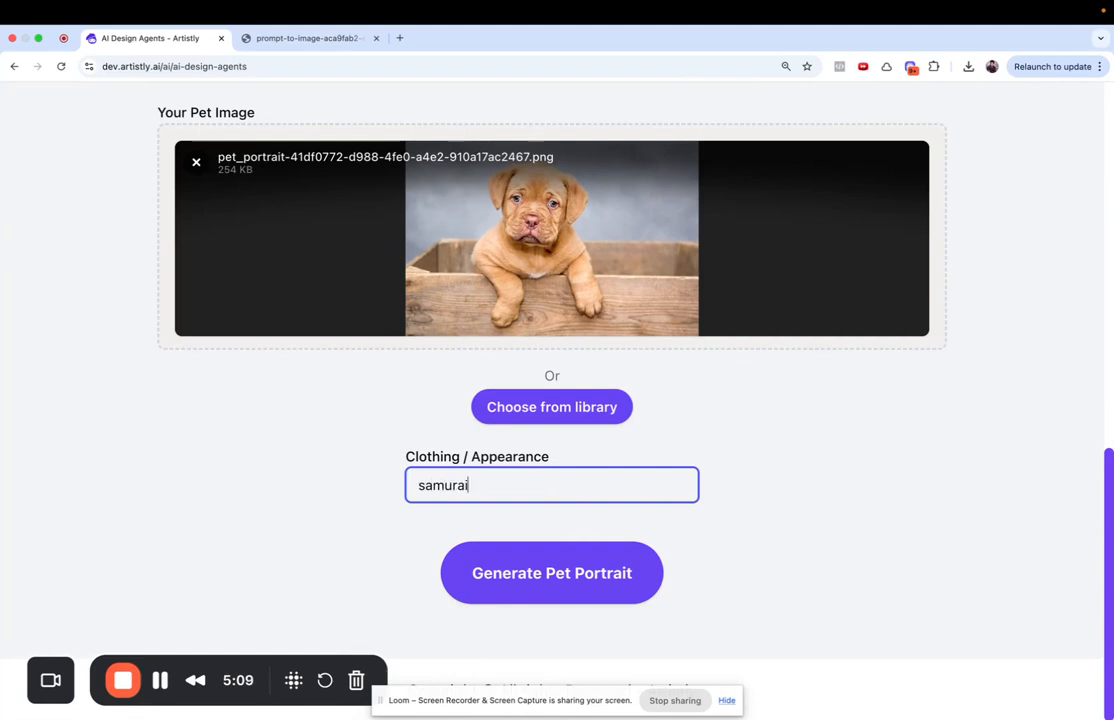
click(530, 572)
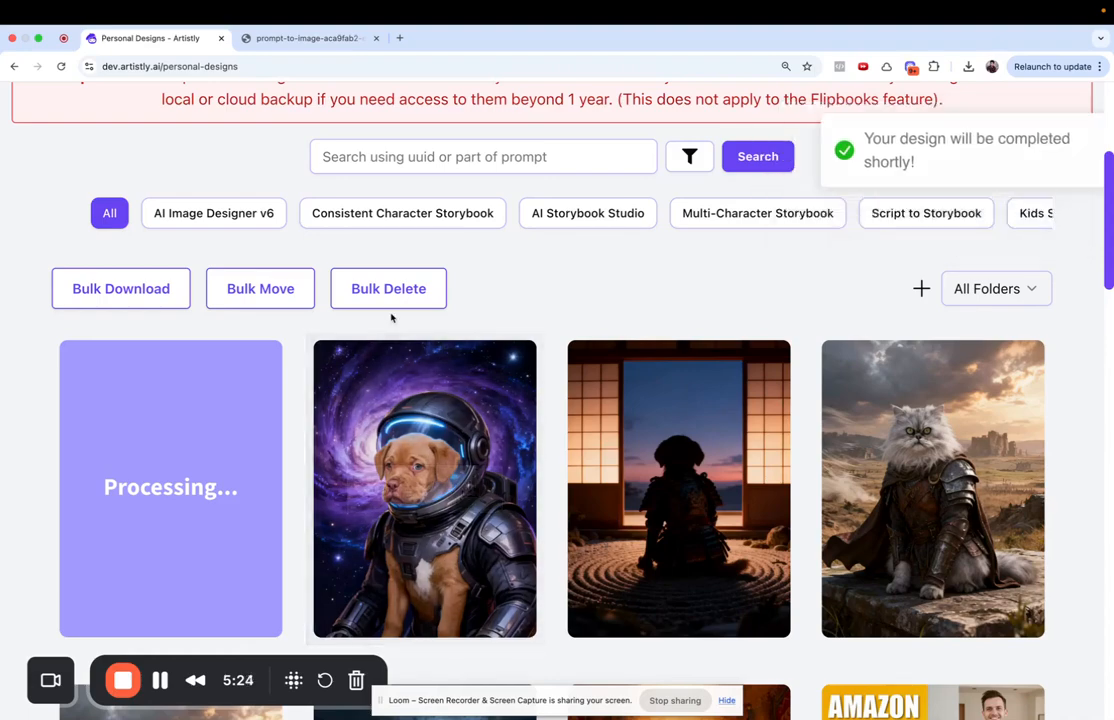
- Inspect the finished astronaut puppy portrait's details, then close them
click(380, 492)
scroll(531, 418, down, 5)
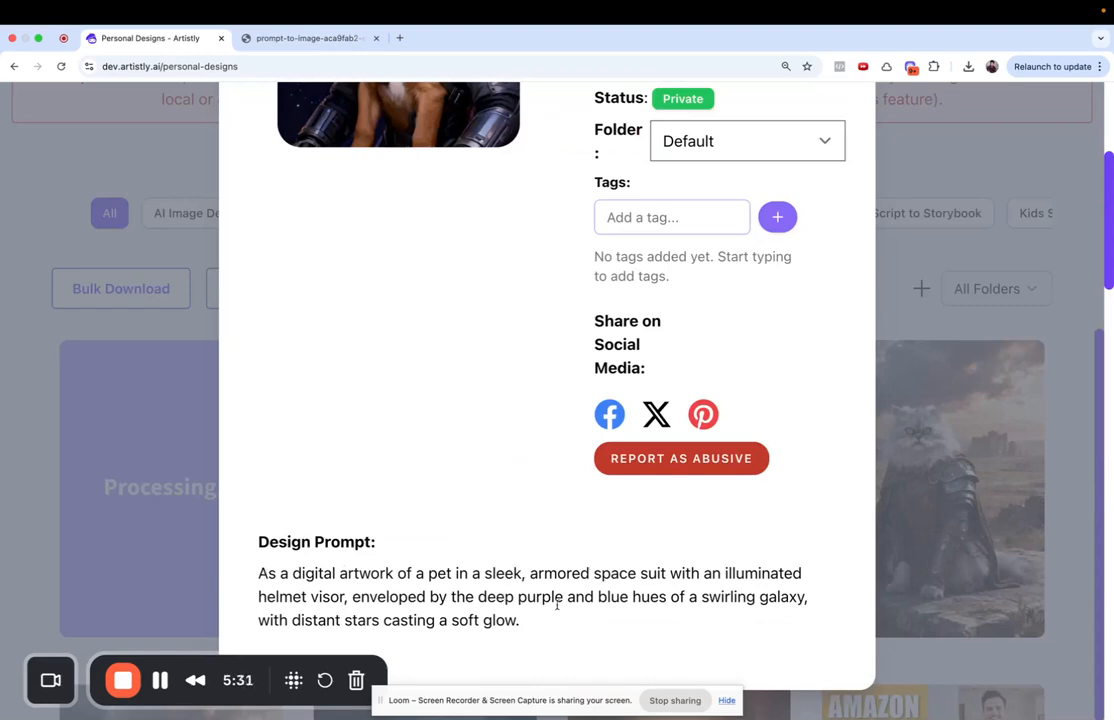
scroll(455, 578, up, 4)
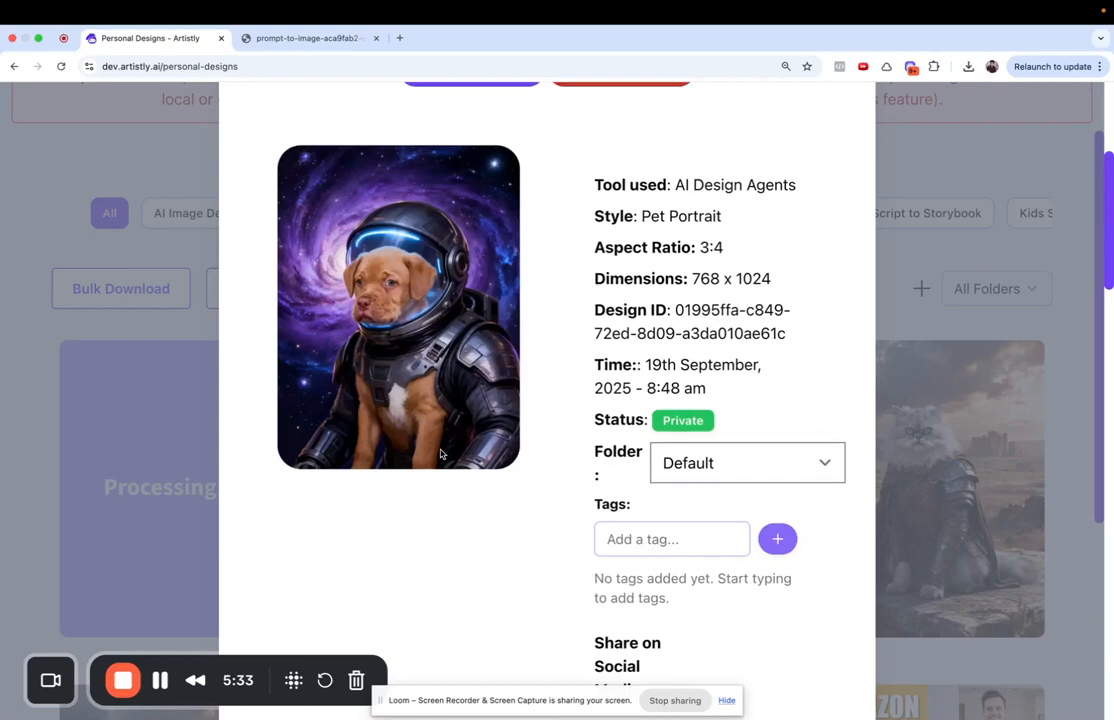
scroll(778, 196, up, 1)
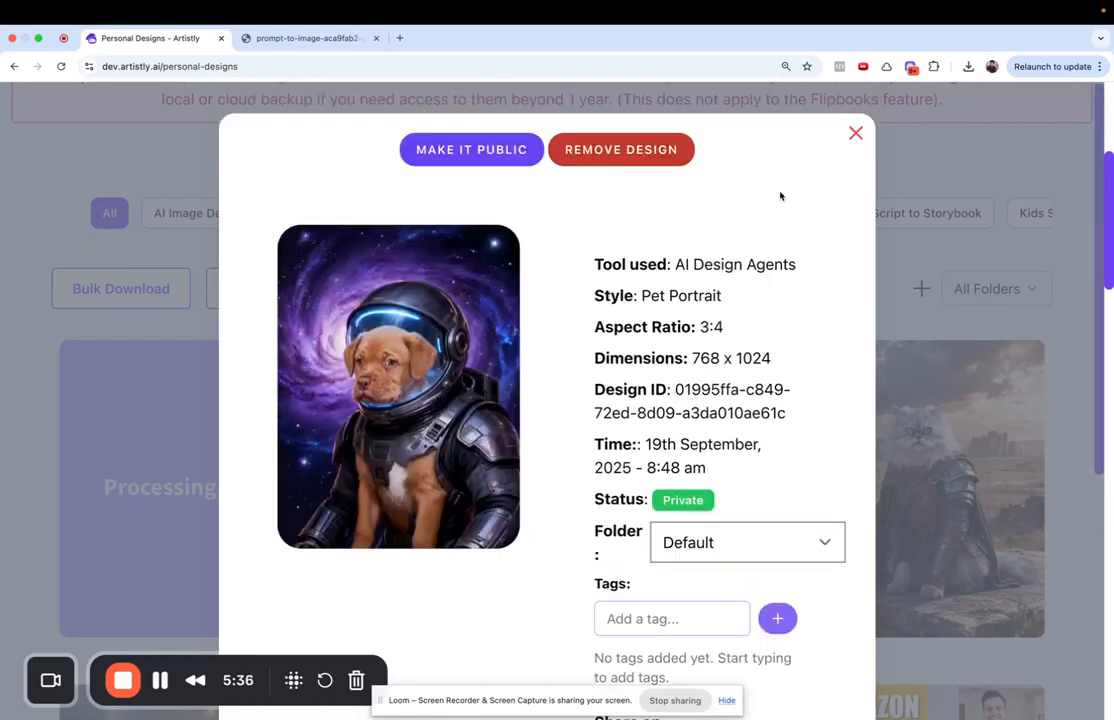
click(855, 132)
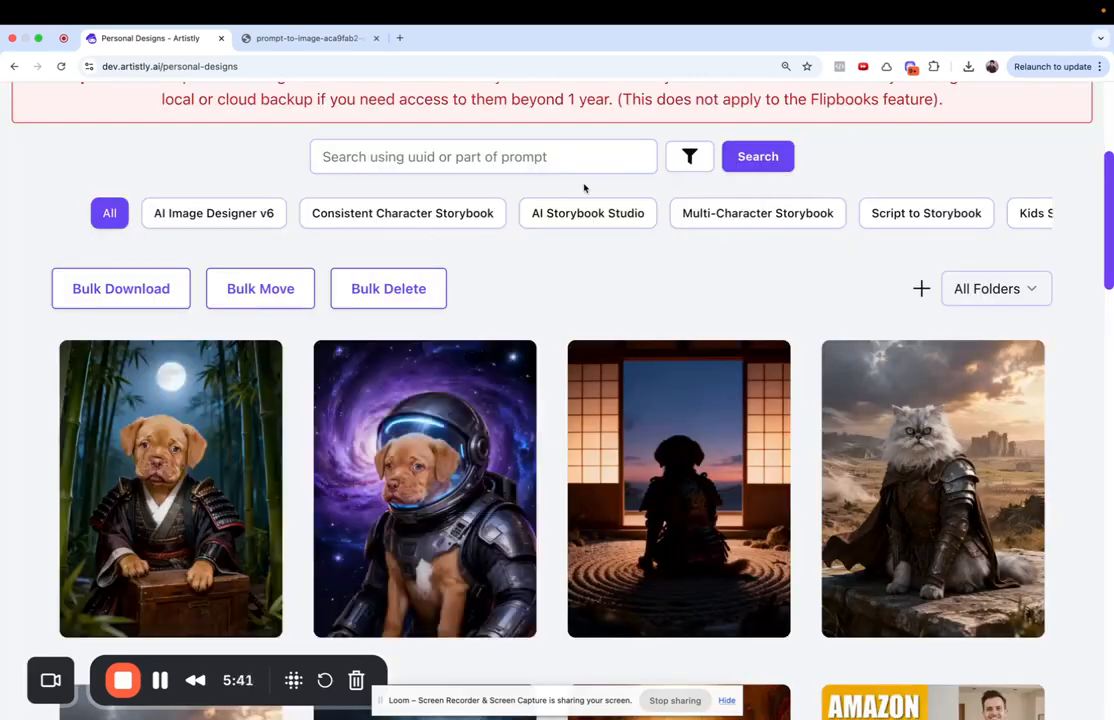
- Open the samurai puppy portrait in a new tab and close the older image tab
click(204, 428)
right_click(381, 334)
click(384, 343)
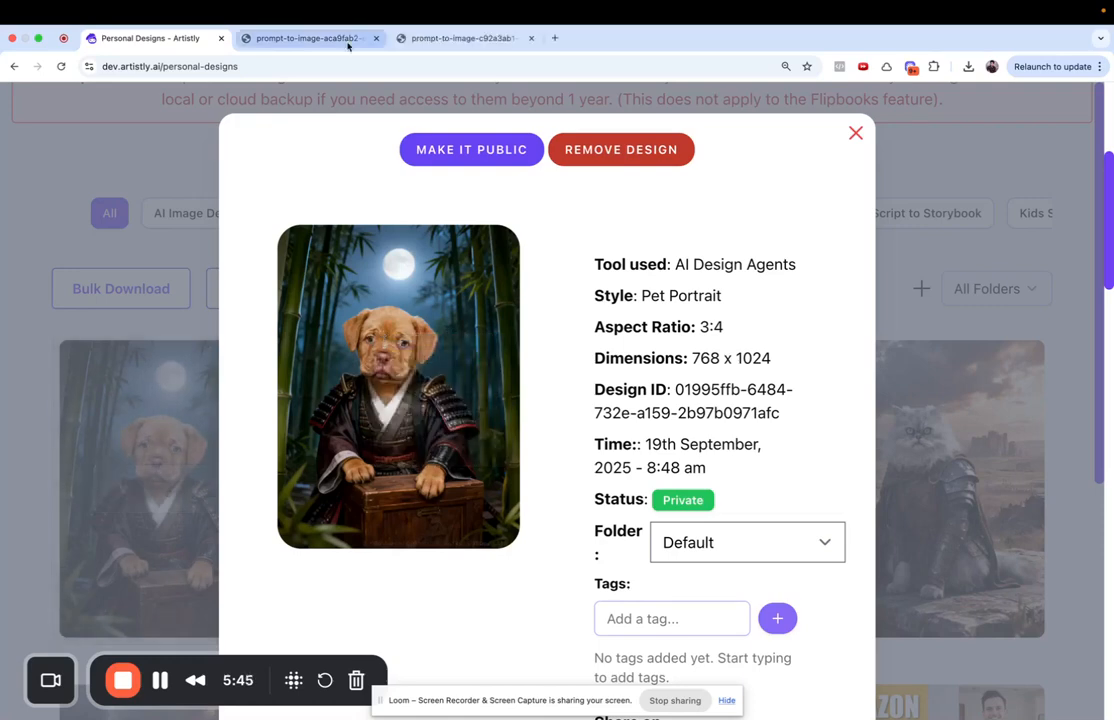
click(350, 38)
click(376, 38)
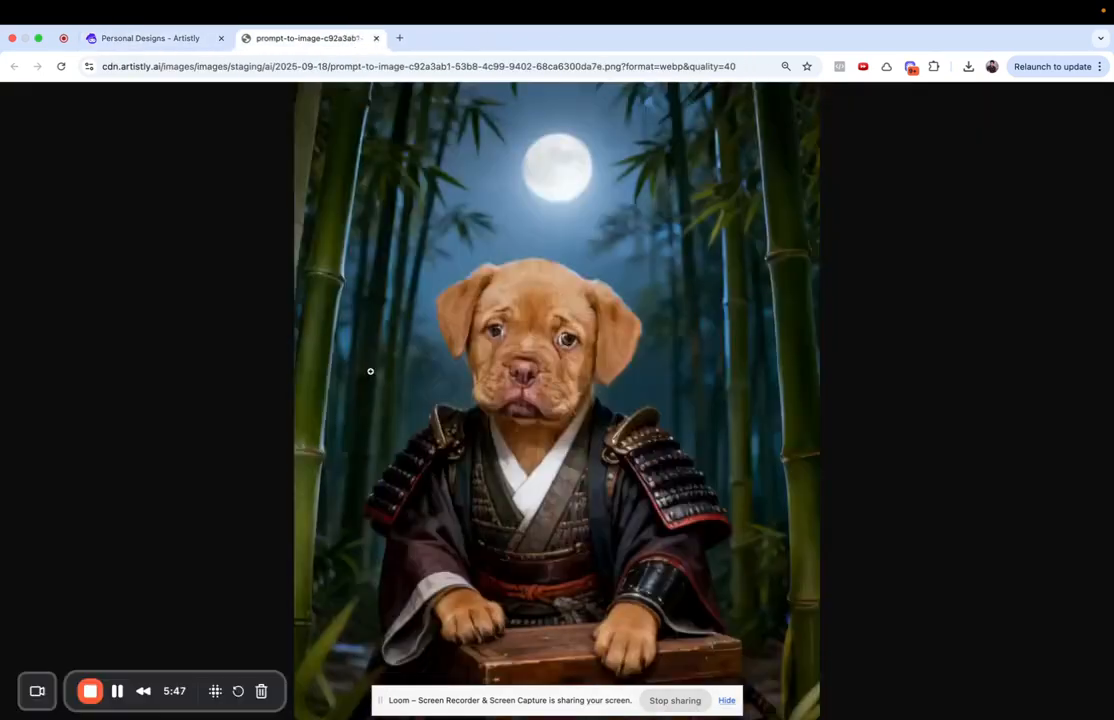
scroll(370, 371, down, 2)
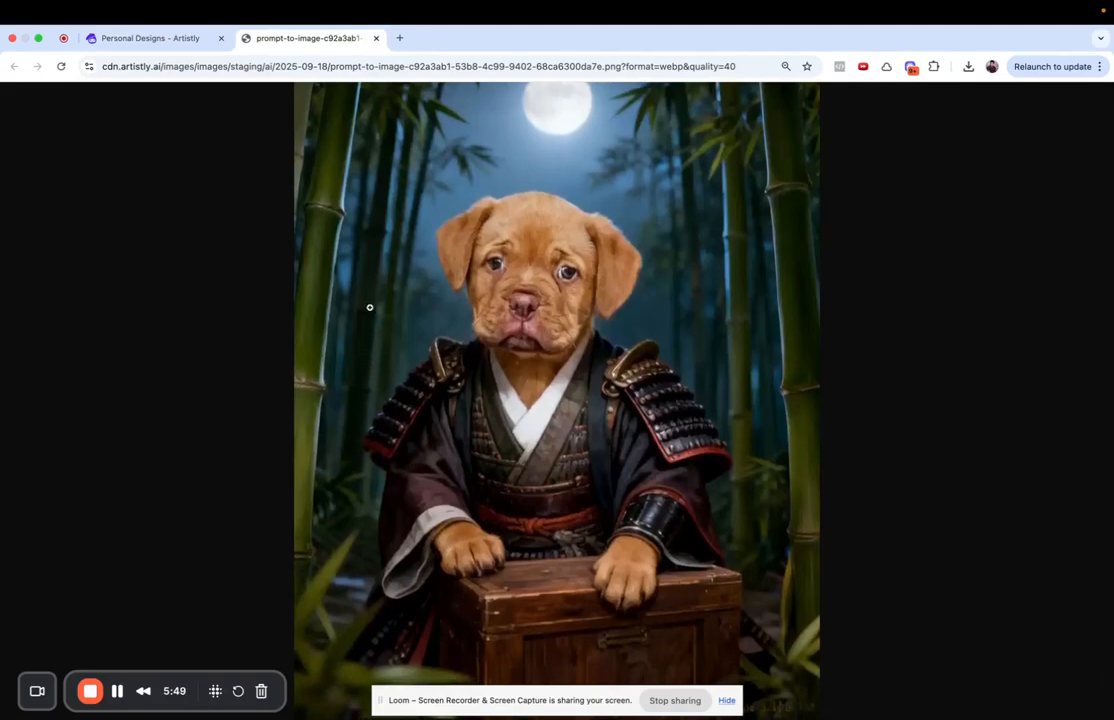
click(149, 40)
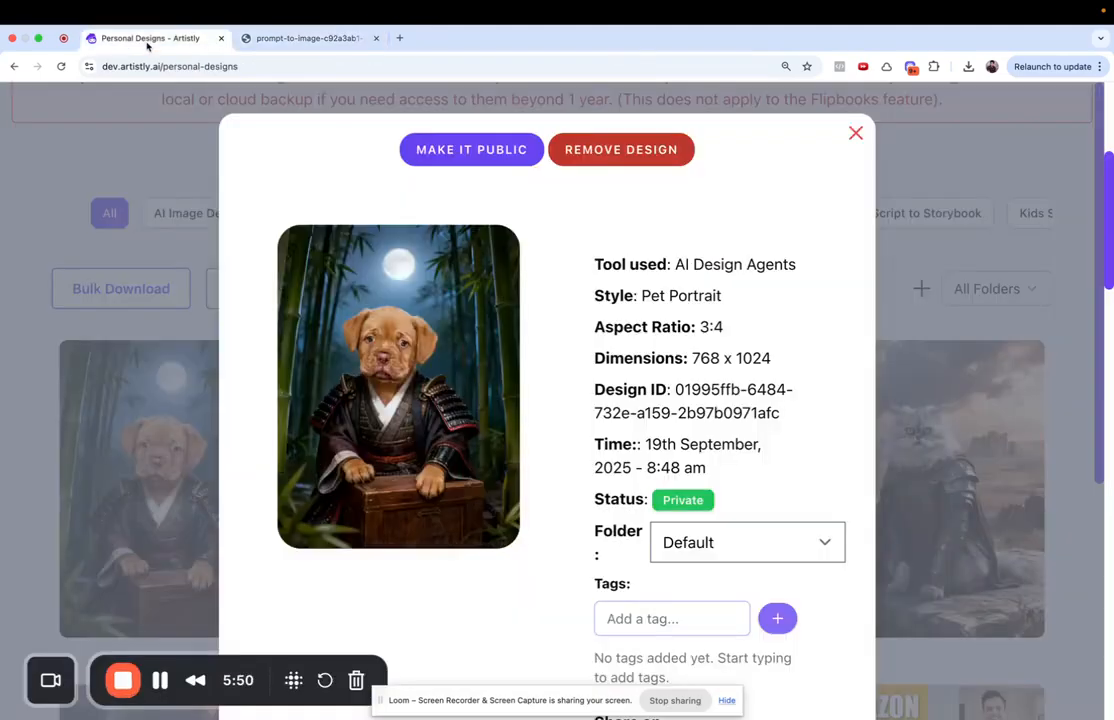
- Close the samurai portrait details and return to the AI Design Agents categories
click(580, 113)
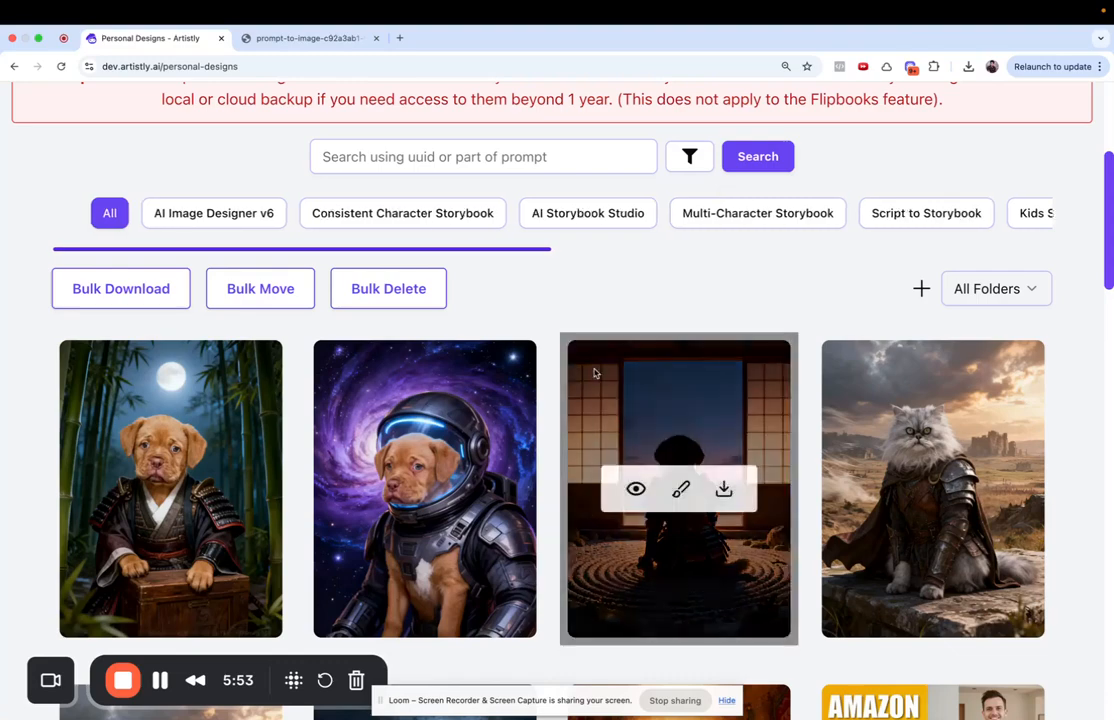
scroll(595, 373, up, 4)
click(370, 238)
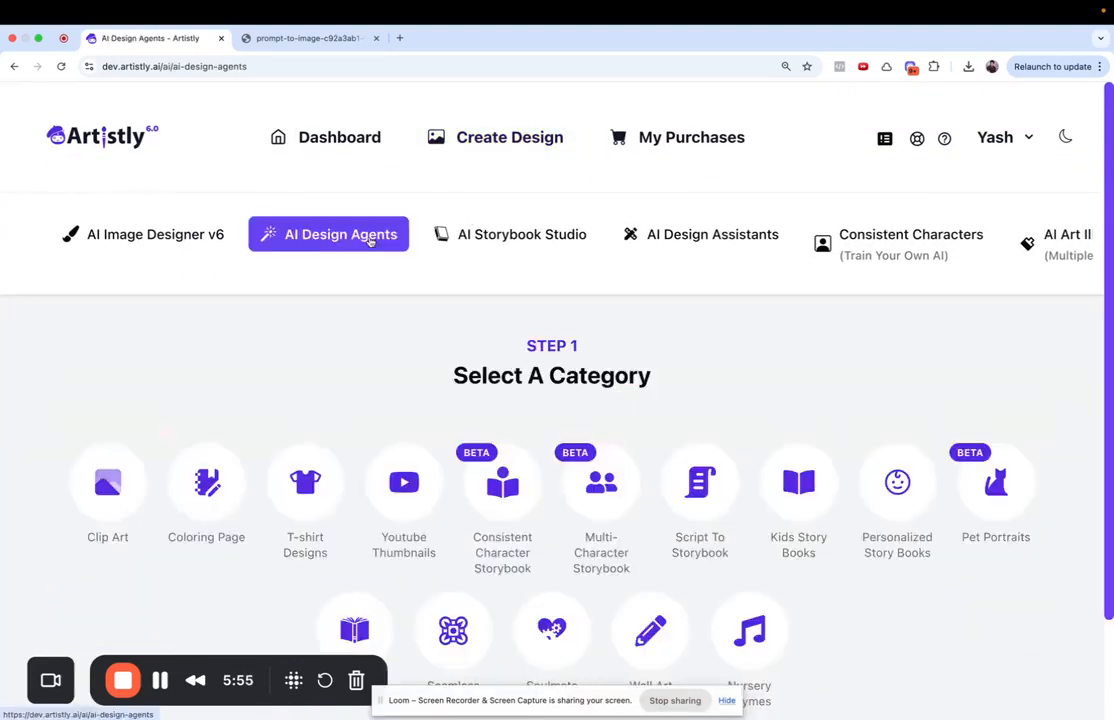